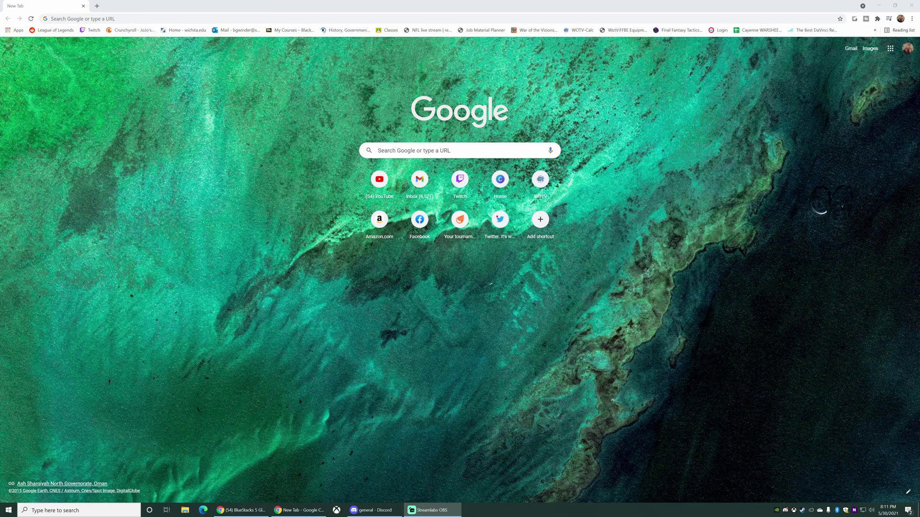
Search the web for "bluestacks 5" and open the official "Unleash the Speed - BlueStacks 5" page
{"action": "left_click", "coordinate": [123, 18]}
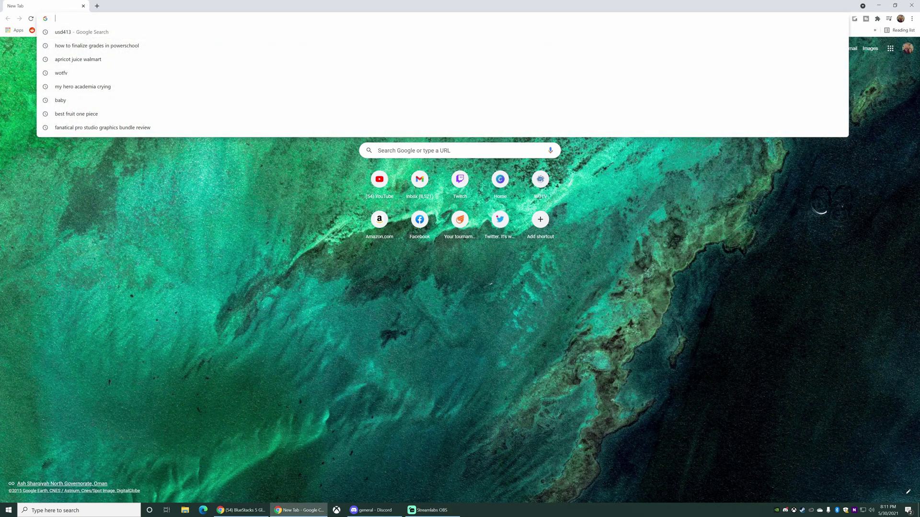
{"action": "type", "text": "bl"}
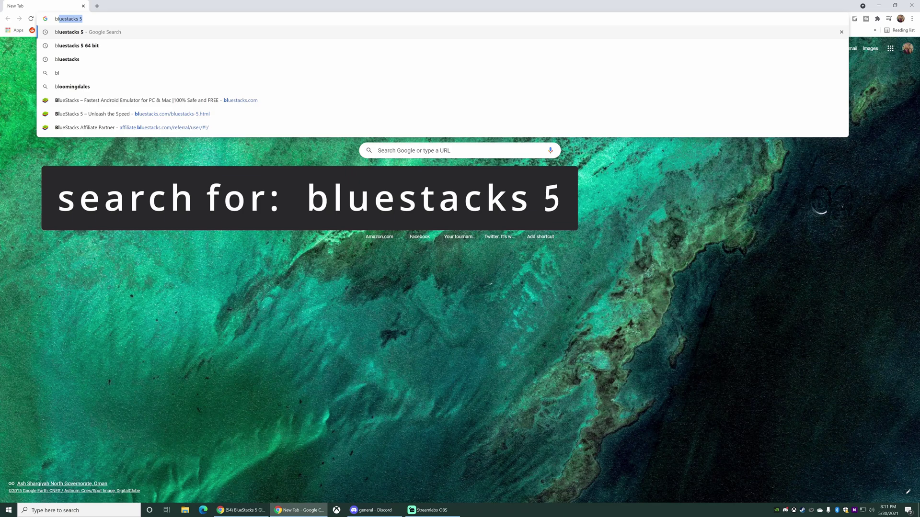
{"action": "type", "text": "uestacks 5"}
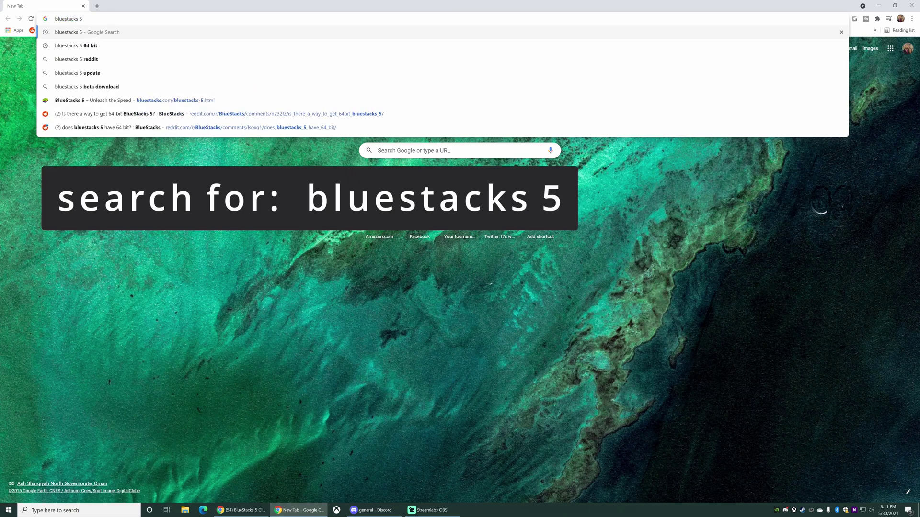
{"action": "key", "text": "Return"}
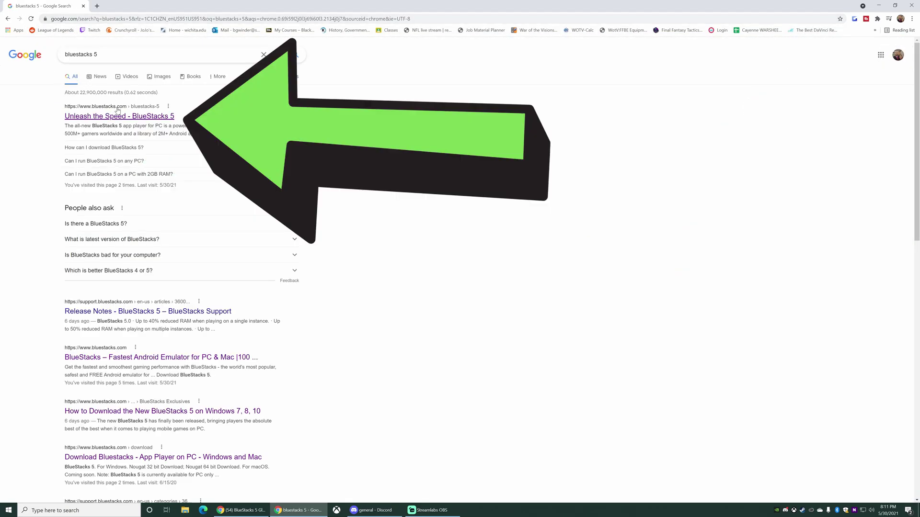
{"action": "left_click", "coordinate": [112, 117]}
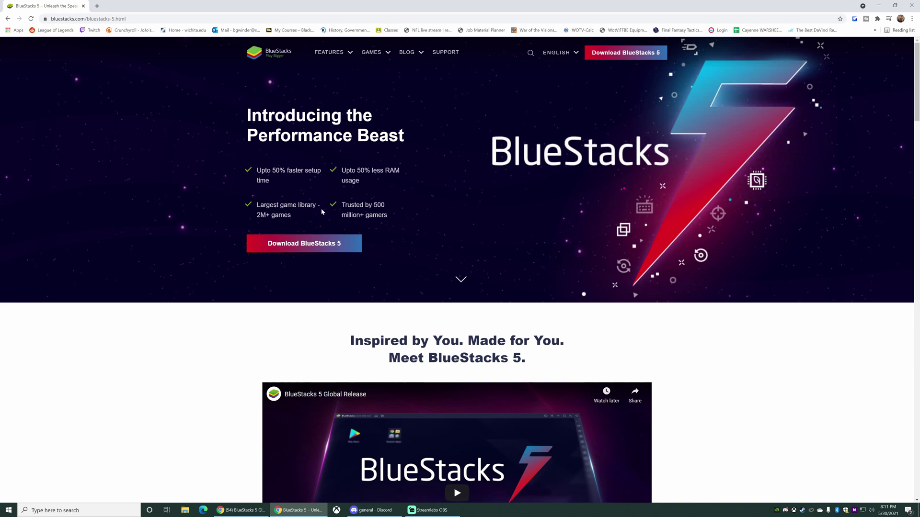
Go to the BlueStacks download page and download the Nougat 64 bit version of BlueStacks 5 for Windows
{"action": "left_click", "coordinate": [271, 55]}
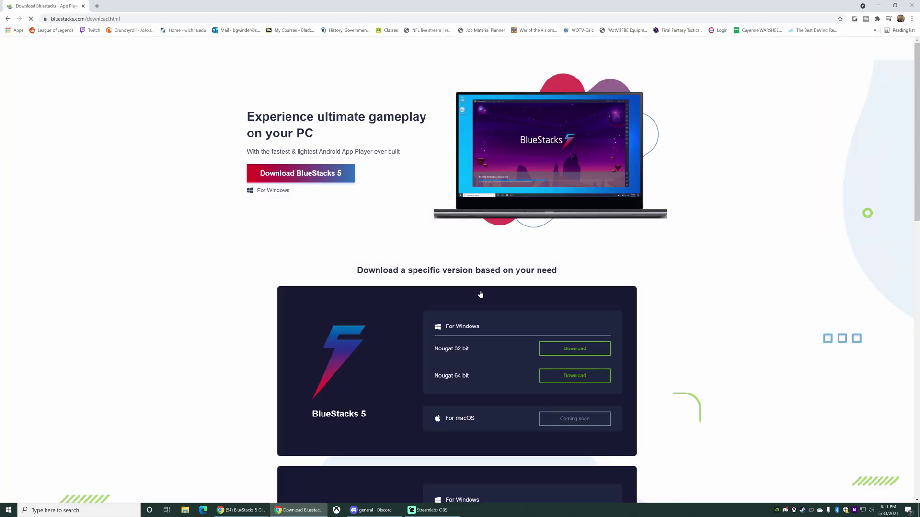
{"action": "scroll", "coordinate": [686, 256], "scroll_direction": "down", "scroll_amount": 1}
{"action": "scroll", "coordinate": [483, 305], "scroll_direction": "down", "scroll_amount": 1}
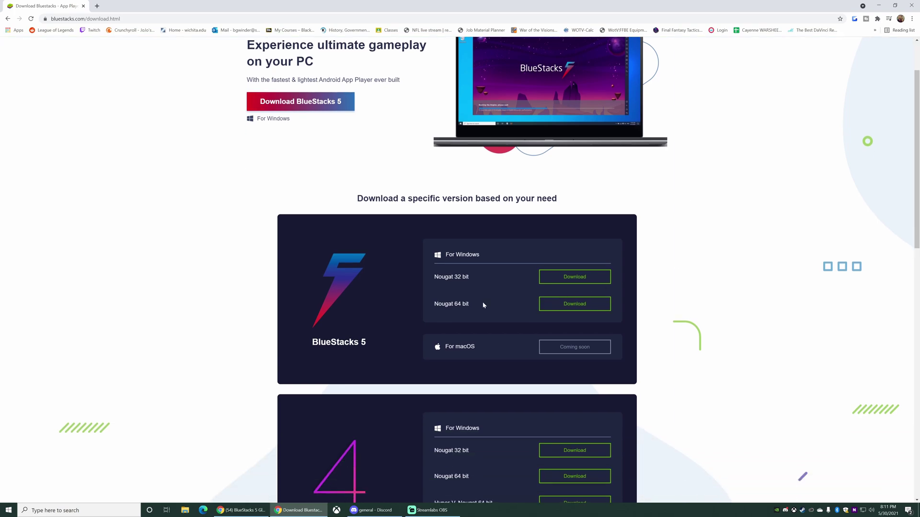
{"action": "left_click", "coordinate": [594, 305]}
{"action": "left_click", "coordinate": [552, 306]}
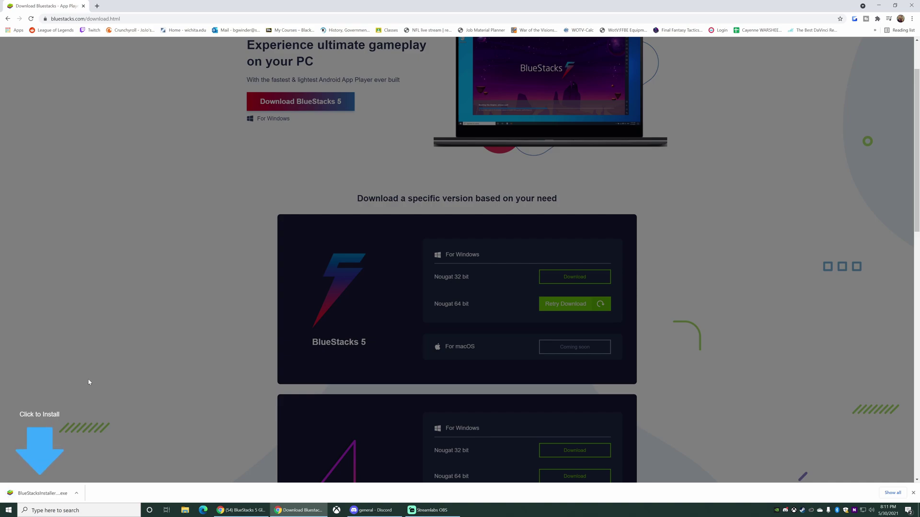
Switch to the BlueStacks 5 Multi-Instance Manager from the desktop and start the Nougat 64-bit instance
{"action": "left_click", "coordinate": [878, 5]}
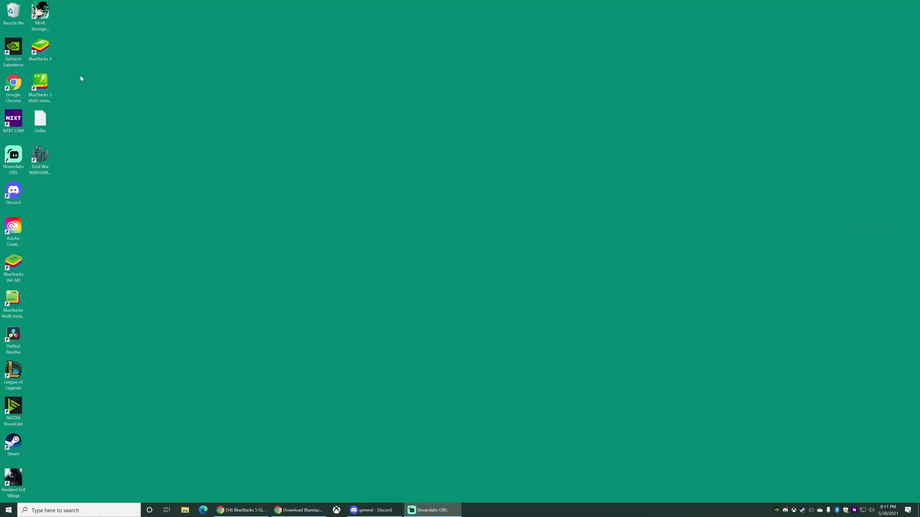
{"action": "double_click", "coordinate": [46, 86]}
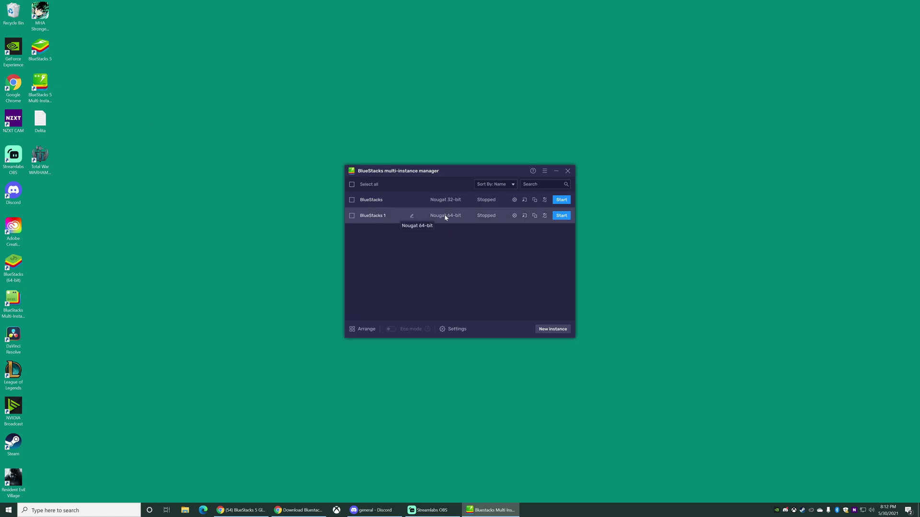
{"action": "left_click", "coordinate": [560, 216]}
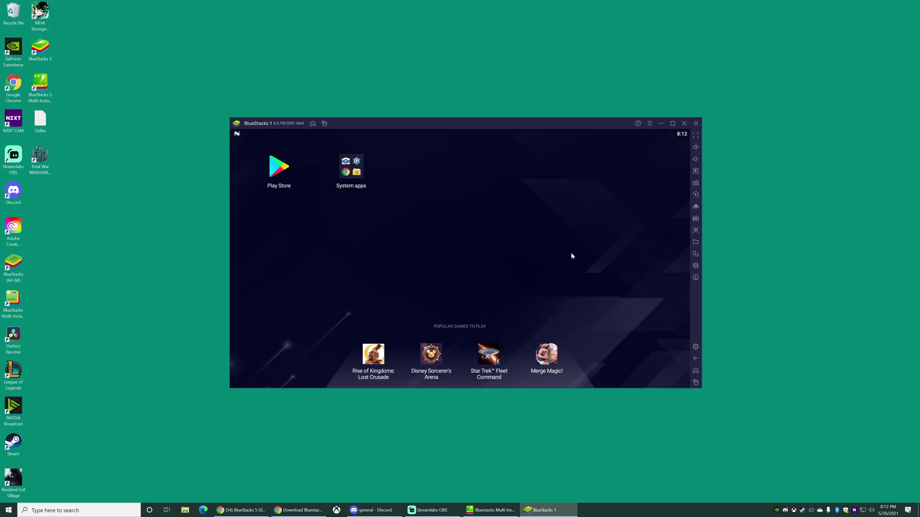
Switch back to Chrome, search for "amazon app store apk" and open Amazon's own Appstore download page
{"action": "left_click", "coordinate": [298, 510]}
{"action": "left_click", "coordinate": [143, 19]}
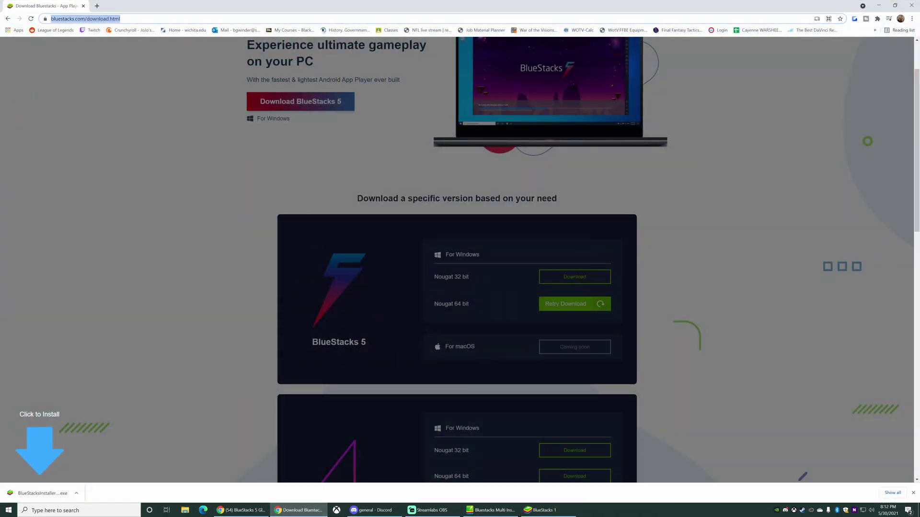
{"action": "type", "text": "ama"}
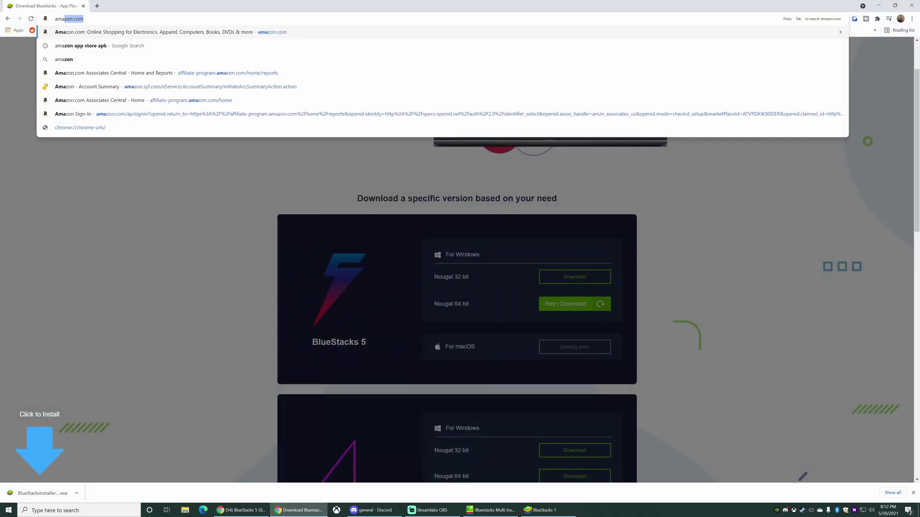
{"action": "type", "text": "zon app store apk"}
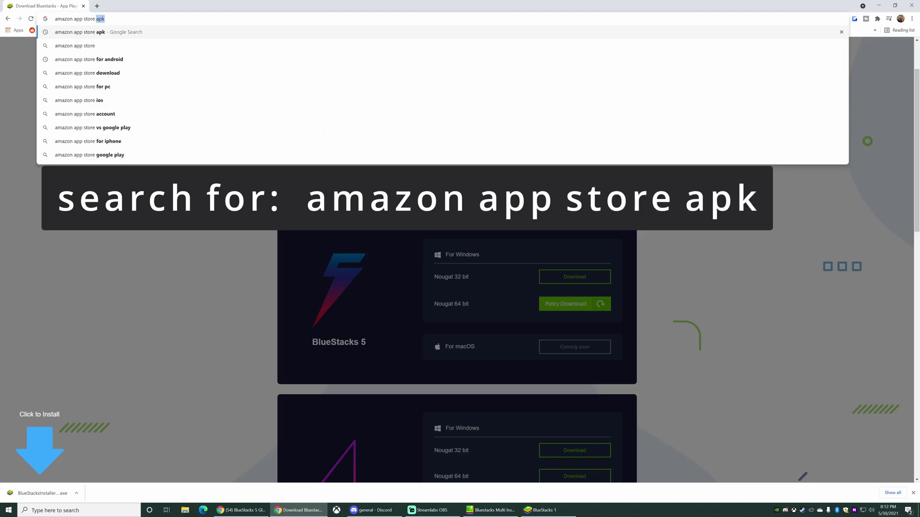
{"action": "key", "text": "Return"}
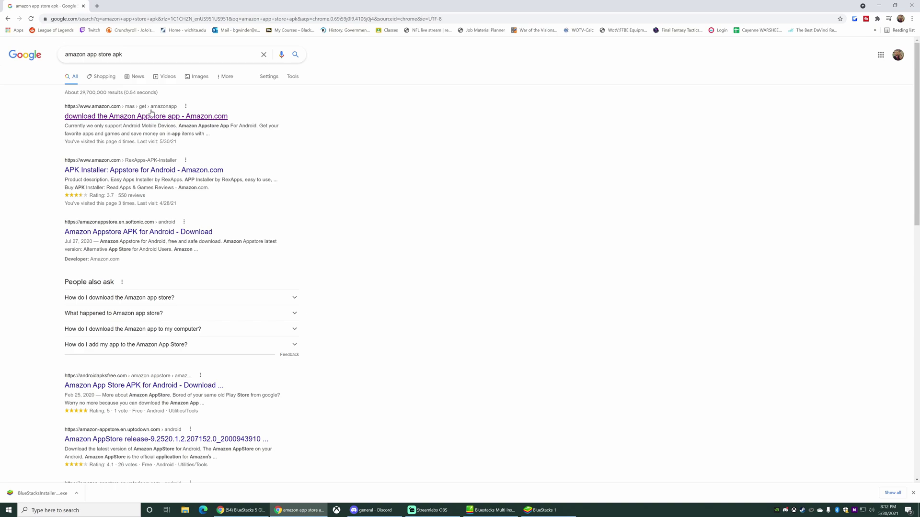
{"action": "left_click", "coordinate": [220, 117]}
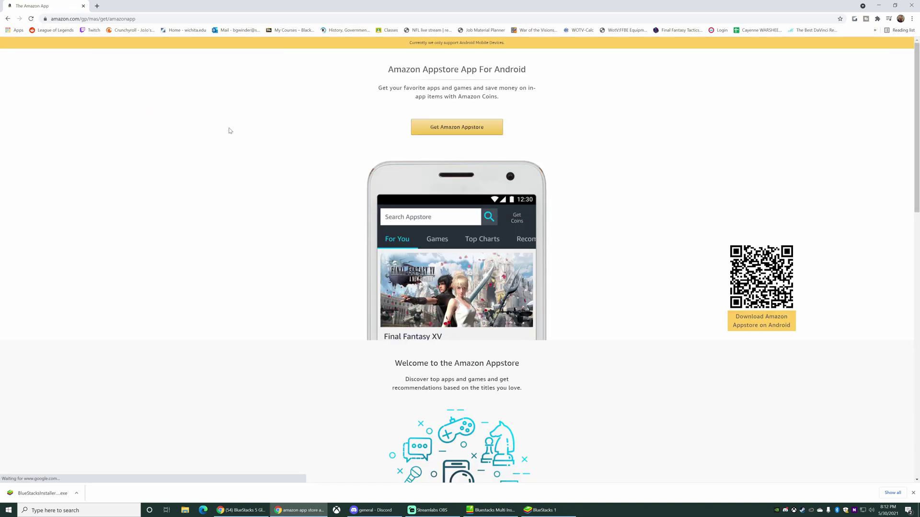
Download the Amazon Appstore APK, accepting the device compatibility warning
{"action": "left_click", "coordinate": [462, 133]}
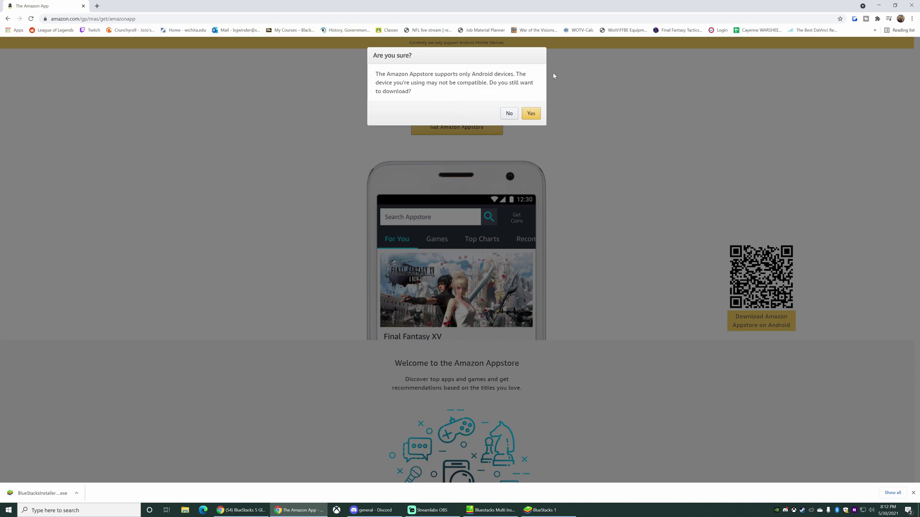
{"action": "left_click", "coordinate": [531, 114]}
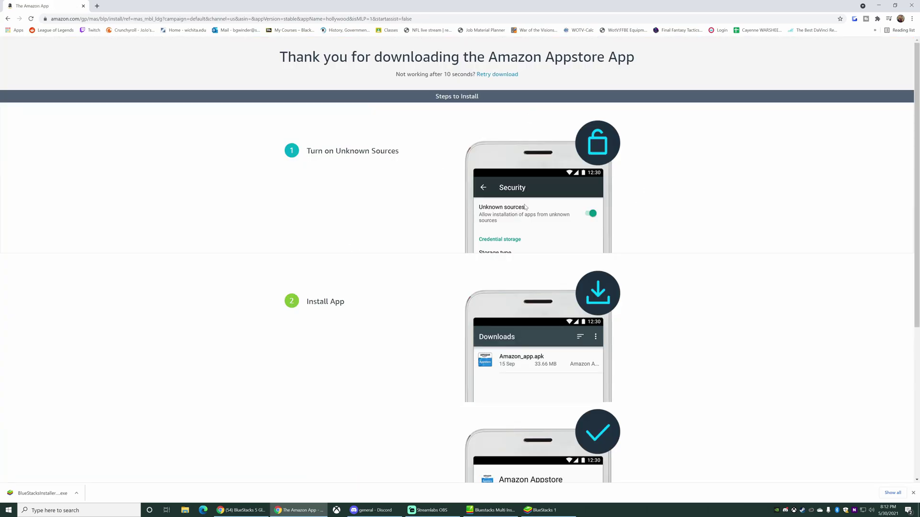
{"action": "scroll", "coordinate": [304, 321], "scroll_direction": "down", "scroll_amount": 4}
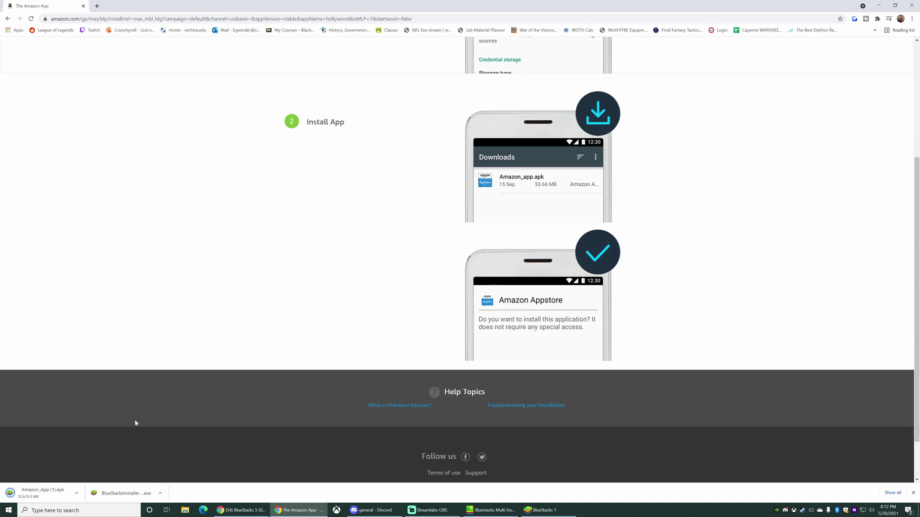
Show the downloaded Amazon_App (1) APK in its folder and install it into the running BlueStacks 1 instance
{"action": "left_click", "coordinate": [77, 492]}
{"action": "left_click", "coordinate": [93, 468]}
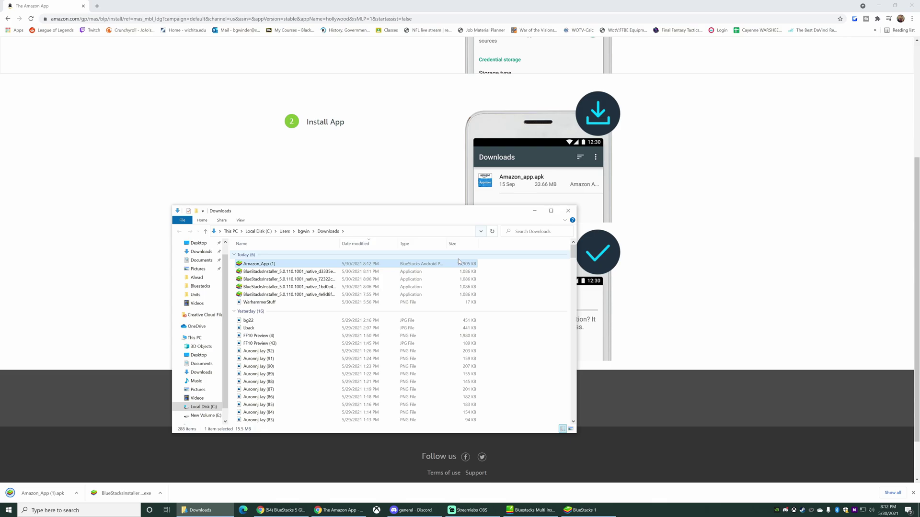
{"action": "left_click", "coordinate": [879, 5]}
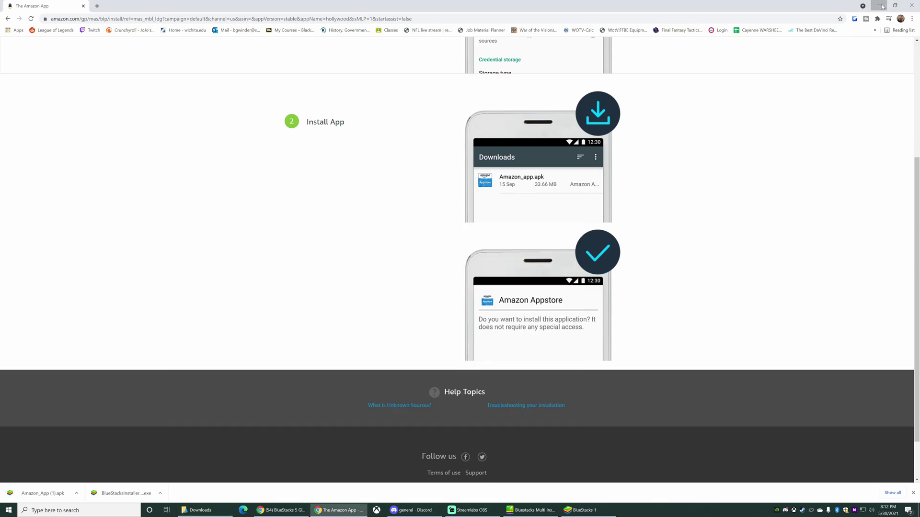
{"action": "left_click_drag", "start_coordinate": [302, 211], "coordinate": [204, 292]}
{"action": "left_click_drag", "start_coordinate": [159, 346], "coordinate": [540, 253]}
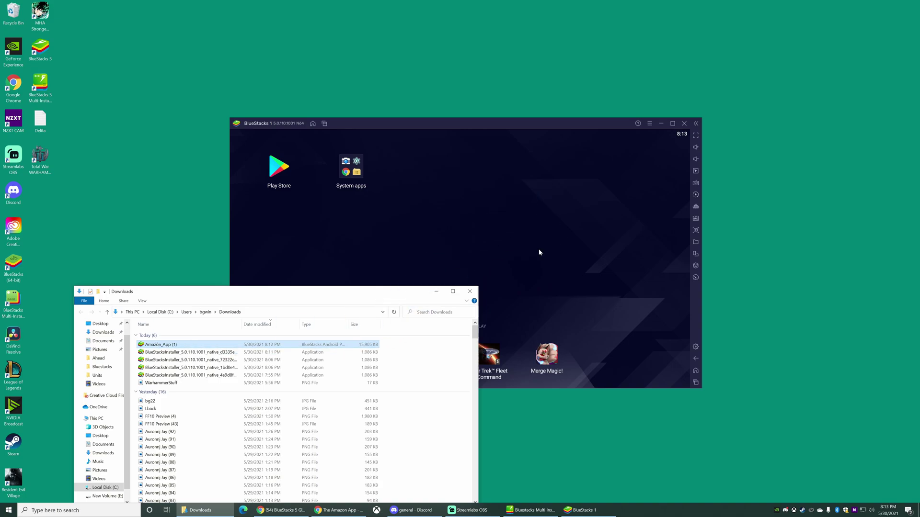
{"action": "left_click", "coordinate": [436, 291]}
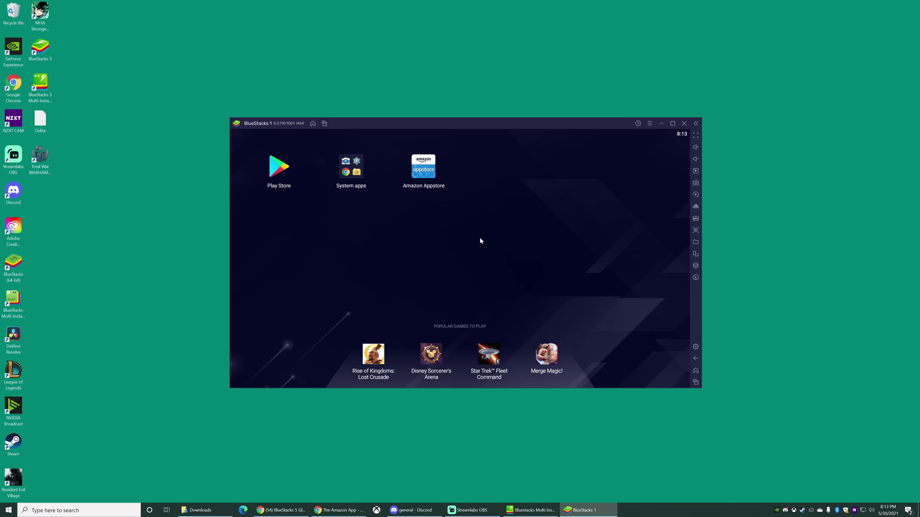
Open the Amazon Appstore in BlueStacks and claim the daily Amazon Coins gift
{"action": "left_click", "coordinate": [425, 175]}
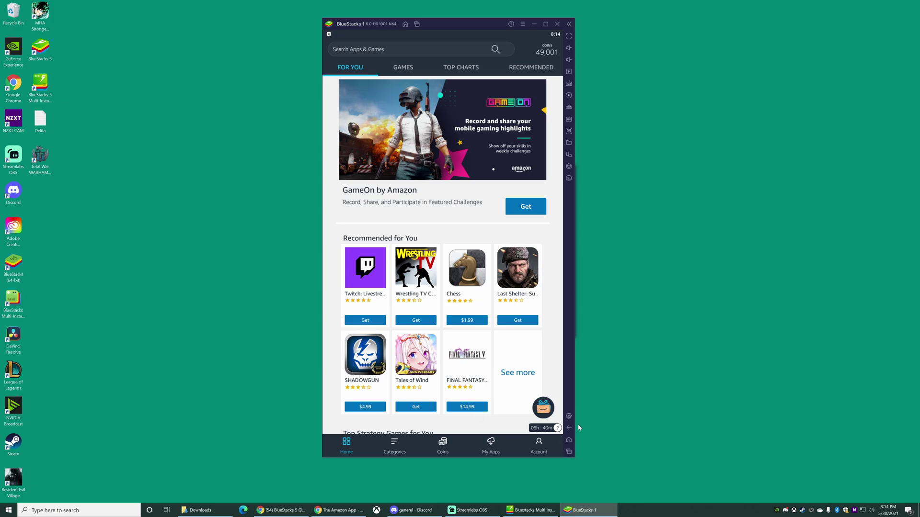
{"action": "left_click", "coordinate": [550, 410]}
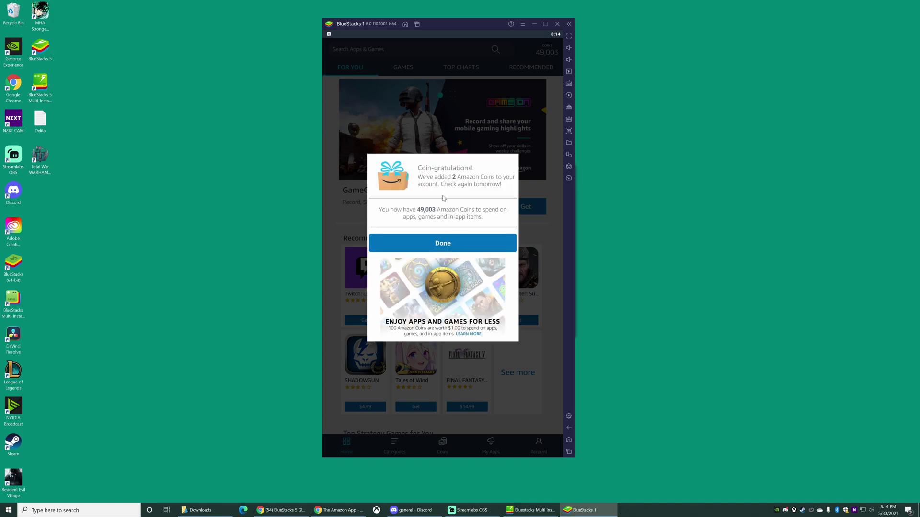
{"action": "left_click", "coordinate": [436, 241]}
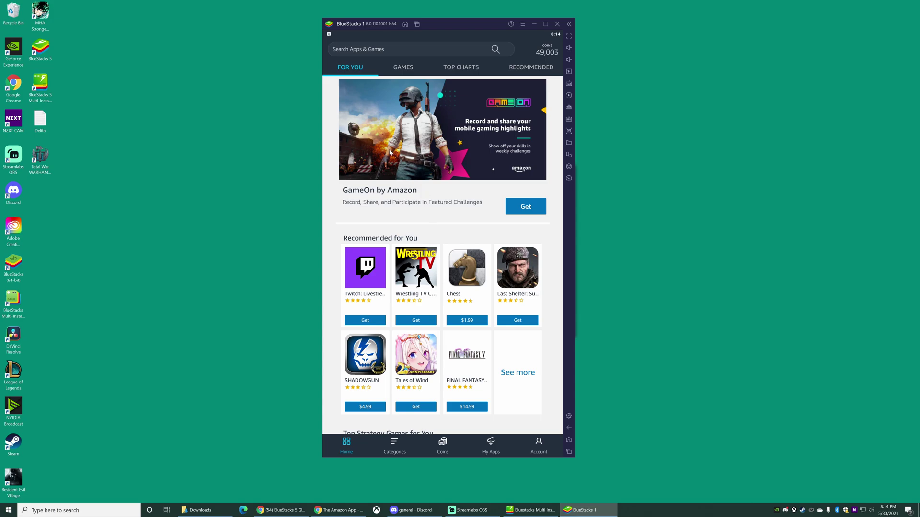
Search the Appstore for "war of the visions" and install FINAL FANTASY BRAVE EXVIUS WAR OF THE VISIONS
{"action": "left_click", "coordinate": [372, 50]}
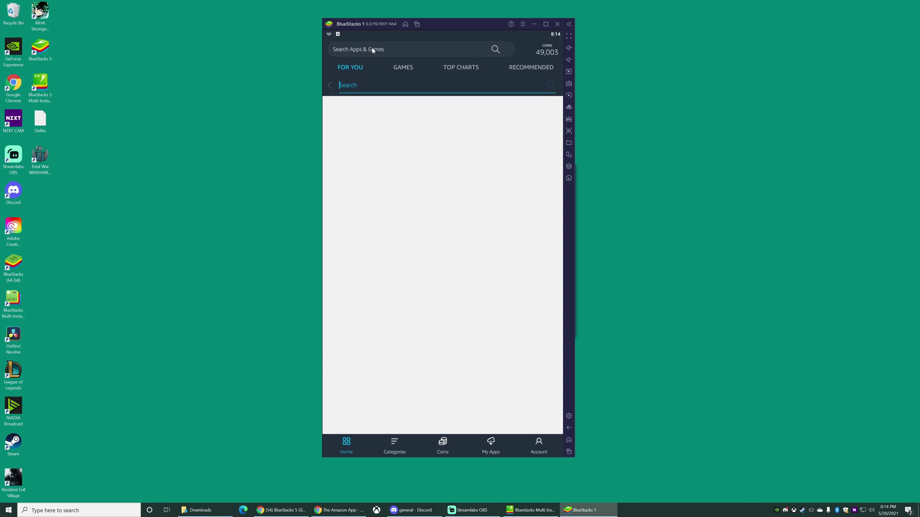
{"action": "type", "text": "war of the visions"}
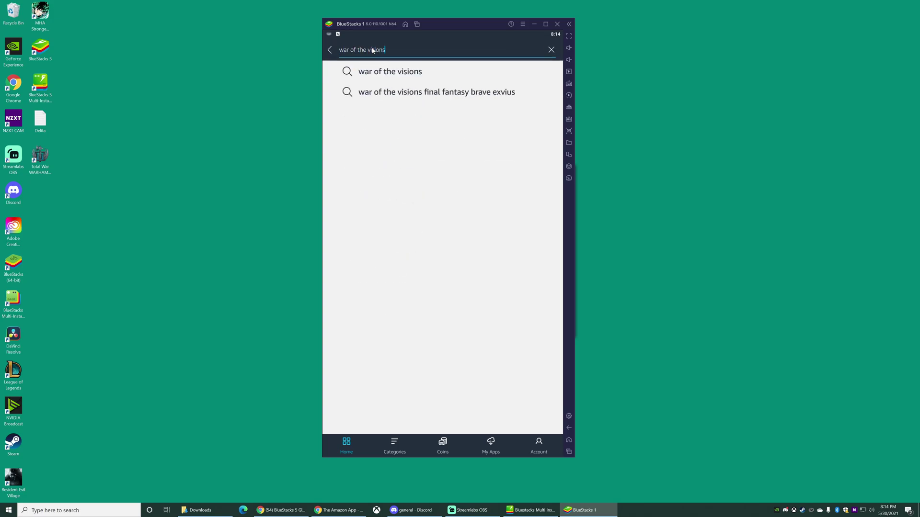
{"action": "left_click", "coordinate": [397, 72]}
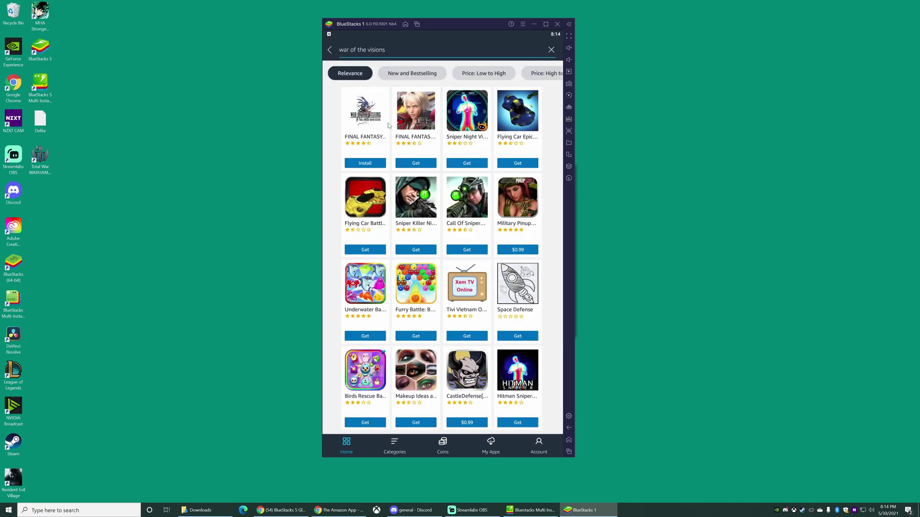
{"action": "left_click", "coordinate": [365, 163]}
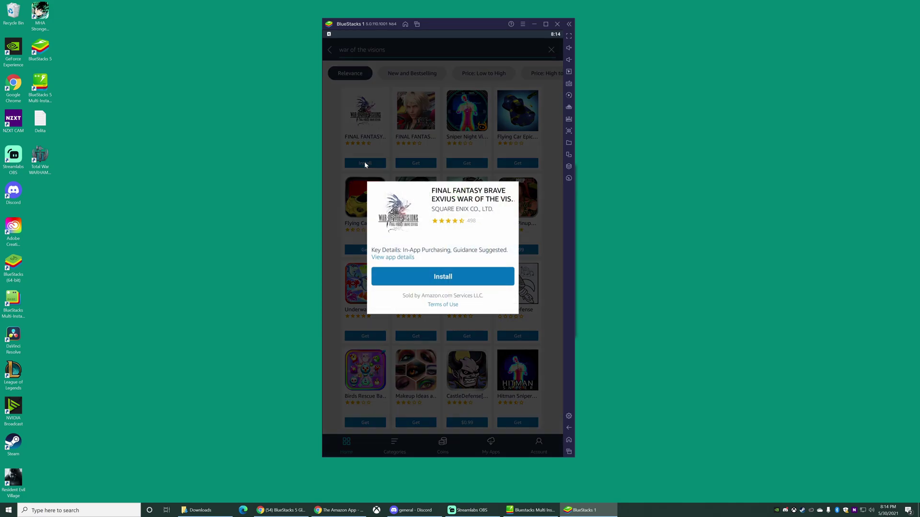
{"action": "left_click", "coordinate": [459, 273]}
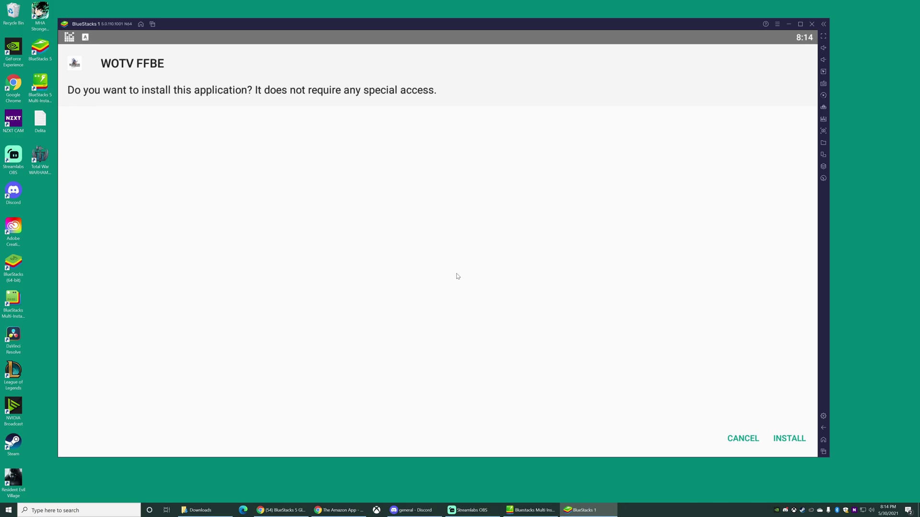
{"action": "left_click", "coordinate": [791, 440]}
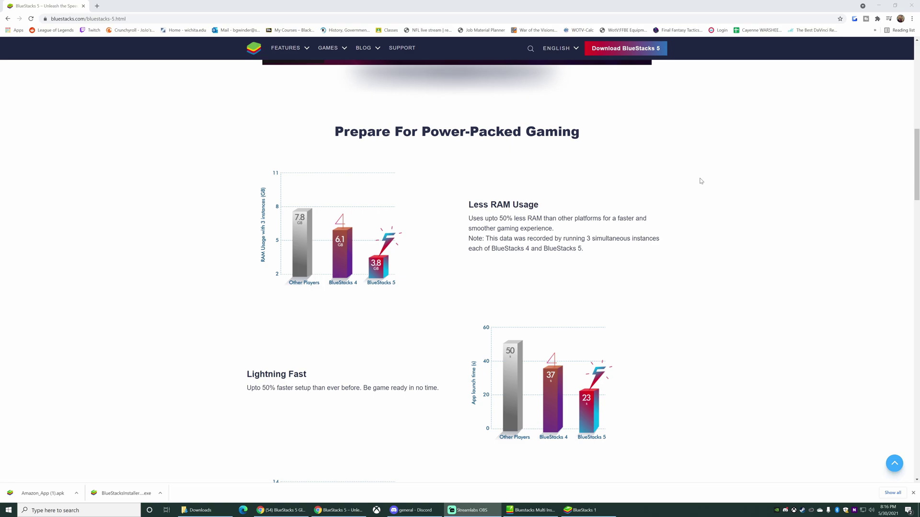
Examine the RAM, launch speed, CPU and multitasking comparisons on the BlueStacks 5 page in Chrome
{"action": "scroll", "coordinate": [720, 297], "scroll_direction": "down", "scroll_amount": 2}
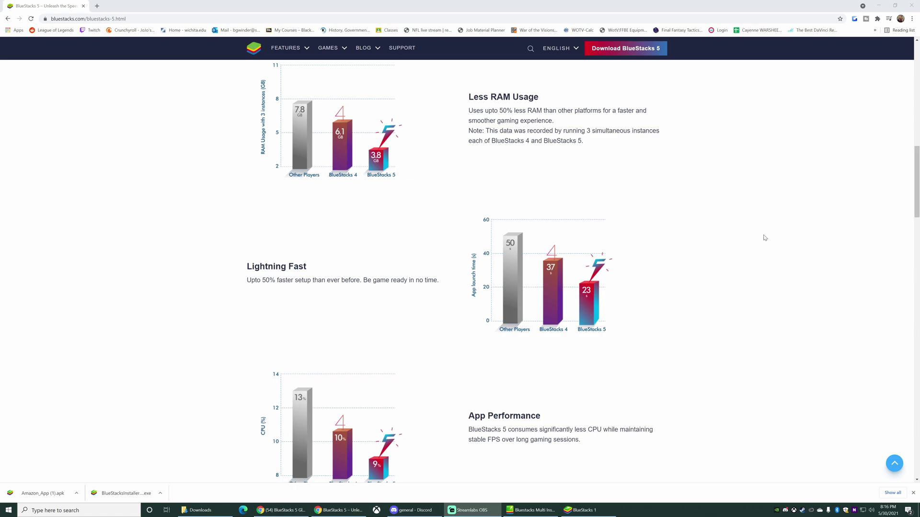
{"action": "scroll", "coordinate": [677, 267], "scroll_direction": "down", "scroll_amount": 4}
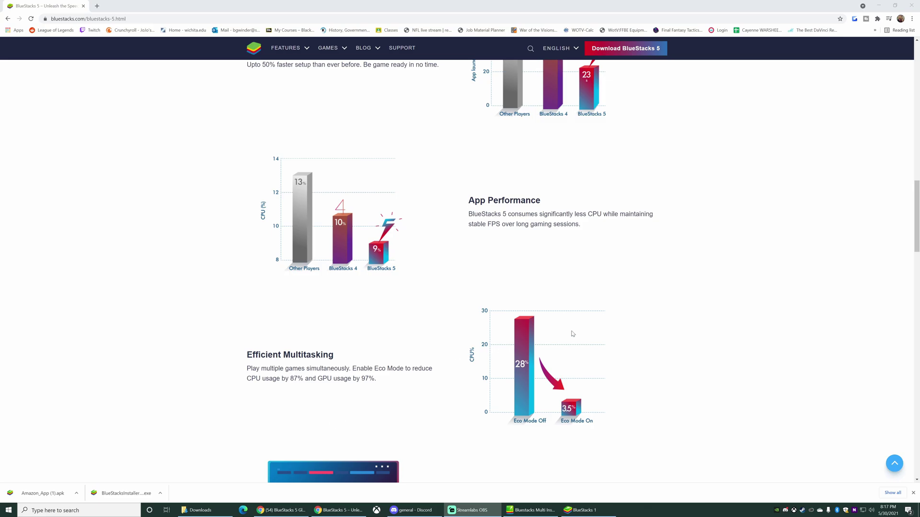
{"action": "scroll", "coordinate": [675, 319], "scroll_direction": "down", "scroll_amount": 3}
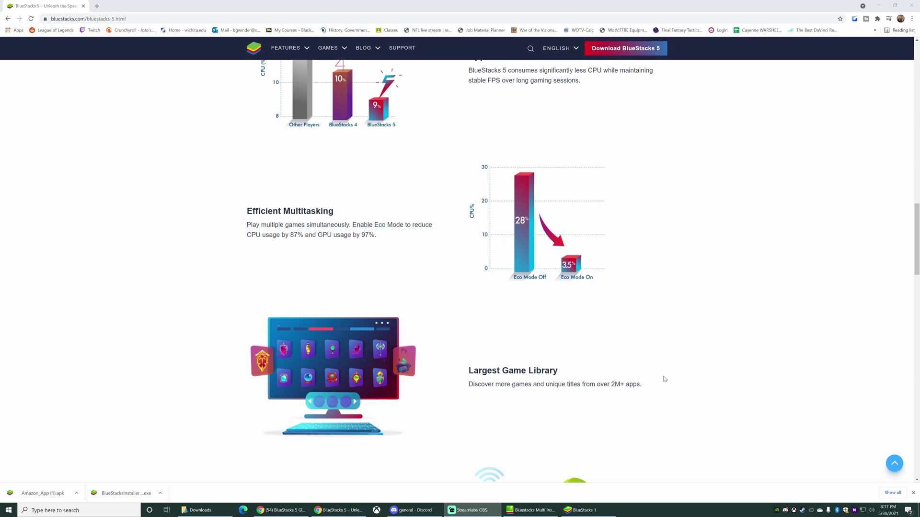
Examine the game library, stability, consistent FPS and privacy sections of the BlueStacks 5 page
{"action": "scroll", "coordinate": [566, 351], "scroll_direction": "down", "scroll_amount": 6}
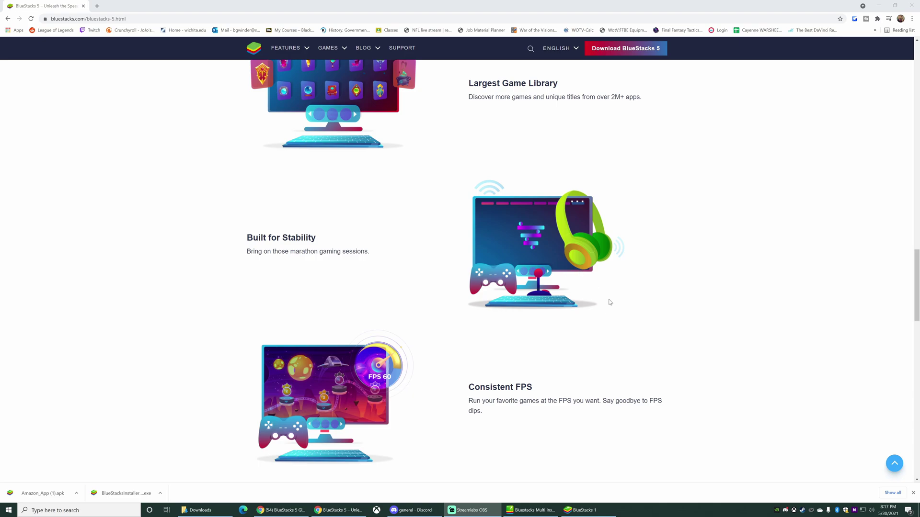
{"action": "scroll", "coordinate": [526, 384], "scroll_direction": "down", "scroll_amount": 1}
{"action": "scroll", "coordinate": [526, 384], "scroll_direction": "down", "scroll_amount": 5}
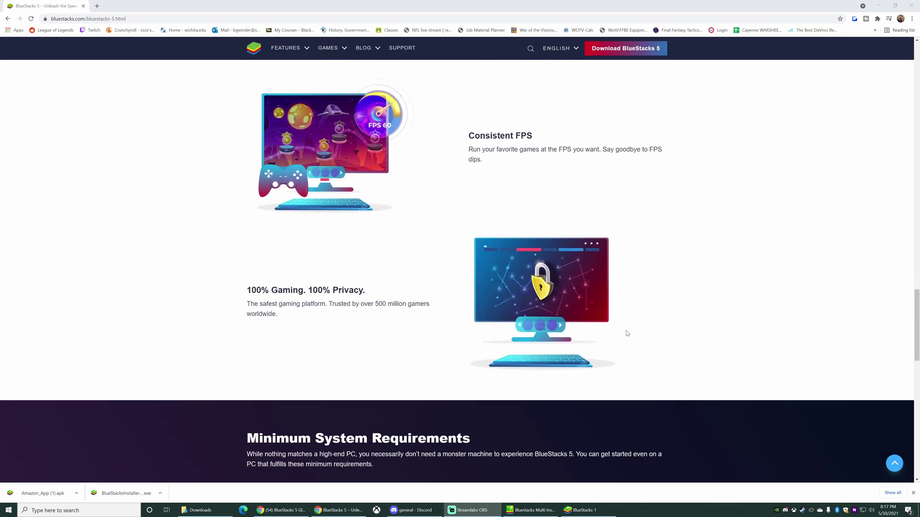
{"action": "scroll", "coordinate": [628, 332], "scroll_direction": "up", "scroll_amount": 2}
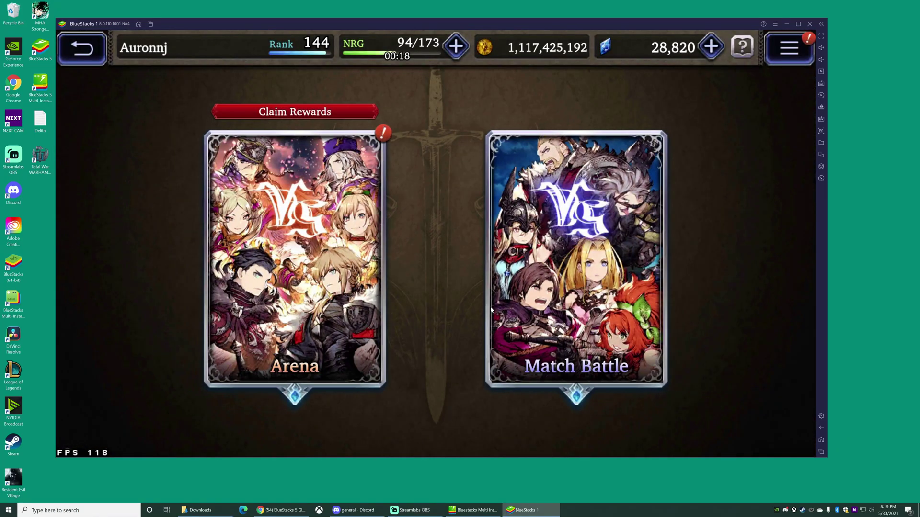
Claim the Arena's daily ranking rewards and commence a battle against the second listed opponent after previewing the first
{"action": "left_click", "coordinate": [355, 238]}
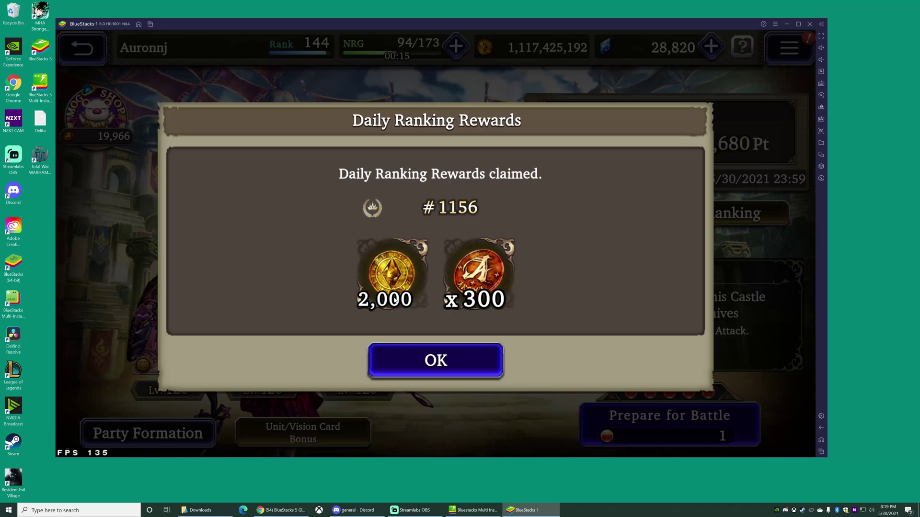
{"action": "left_click", "coordinate": [426, 357]}
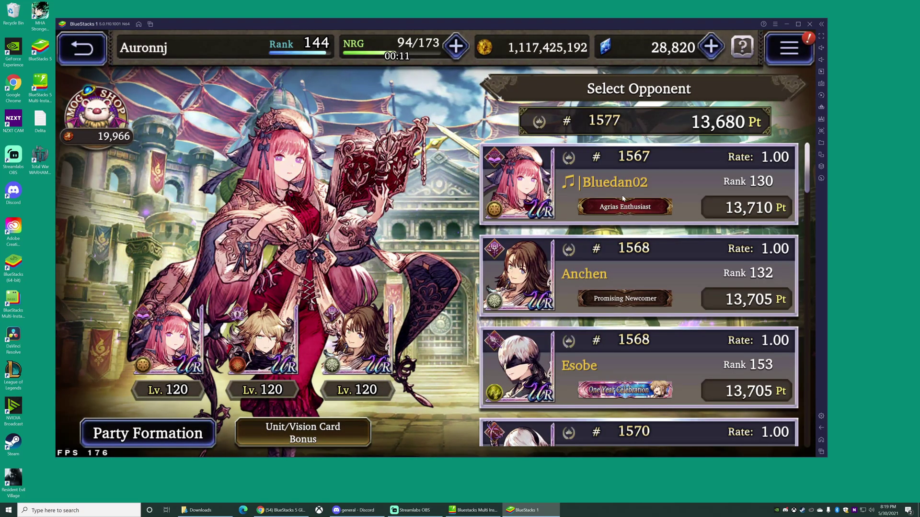
{"action": "left_click", "coordinate": [629, 212]}
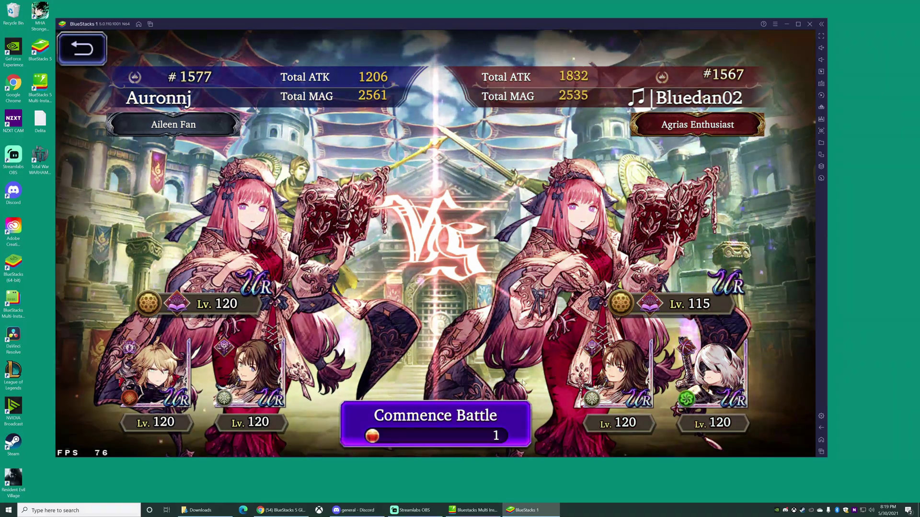
{"action": "left_click", "coordinate": [81, 47]}
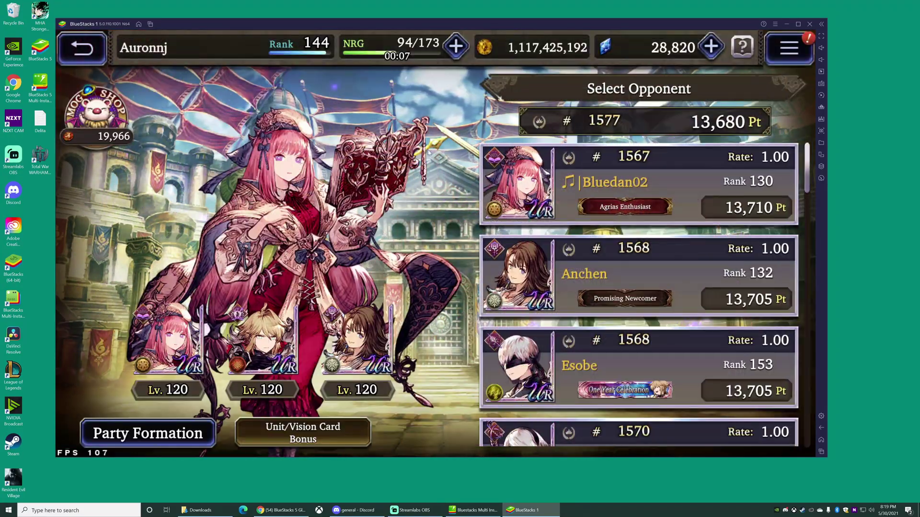
{"action": "left_click", "coordinate": [589, 313]}
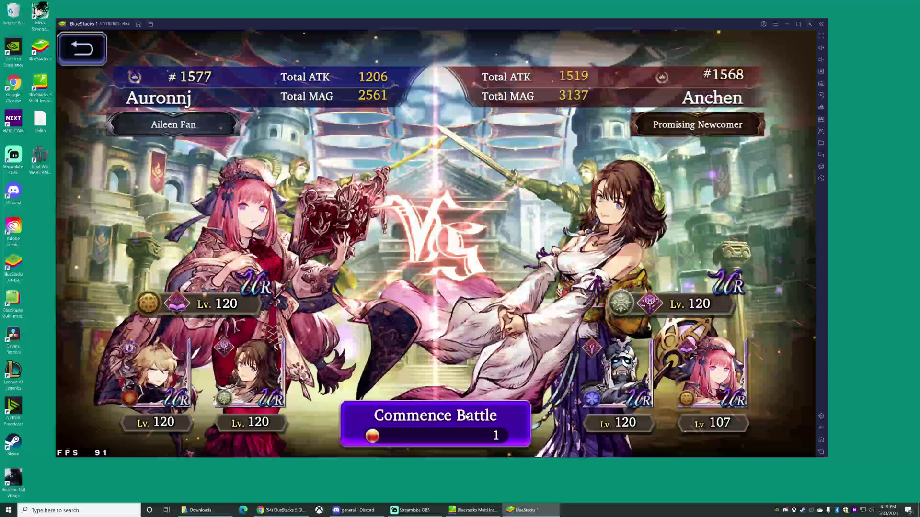
{"action": "left_click", "coordinate": [455, 430]}
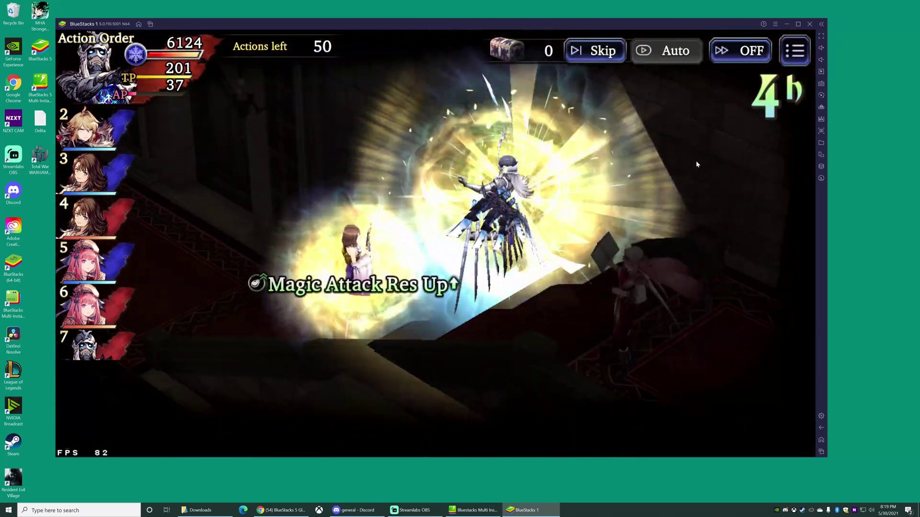
Set the battle speed to x2, skip to the battle's end, and accept the results and participation rewards
{"action": "left_click", "coordinate": [740, 50]}
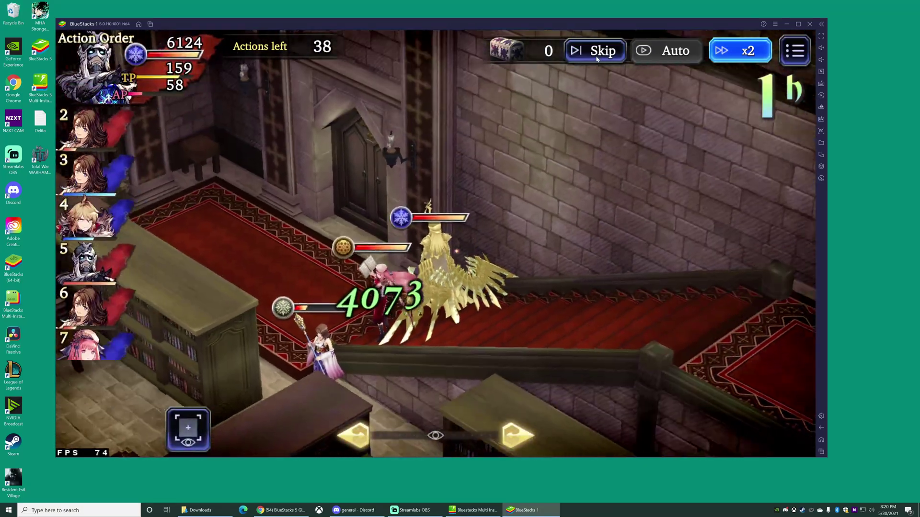
{"action": "left_click", "coordinate": [596, 62]}
{"action": "left_click", "coordinate": [529, 329]}
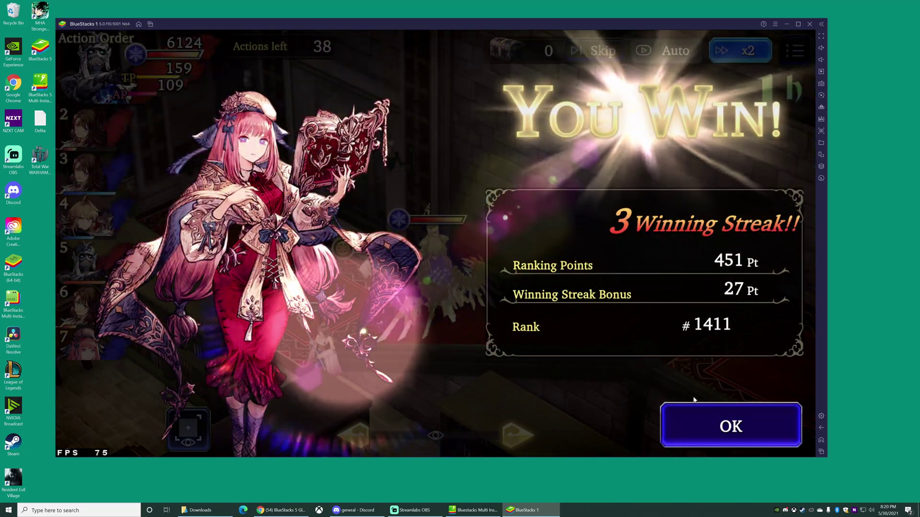
{"action": "left_click", "coordinate": [708, 427]}
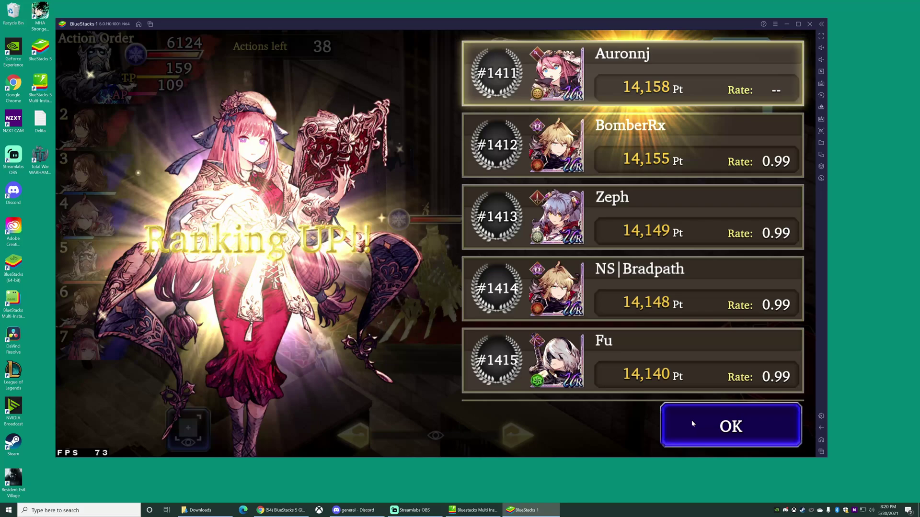
{"action": "left_click", "coordinate": [692, 423]}
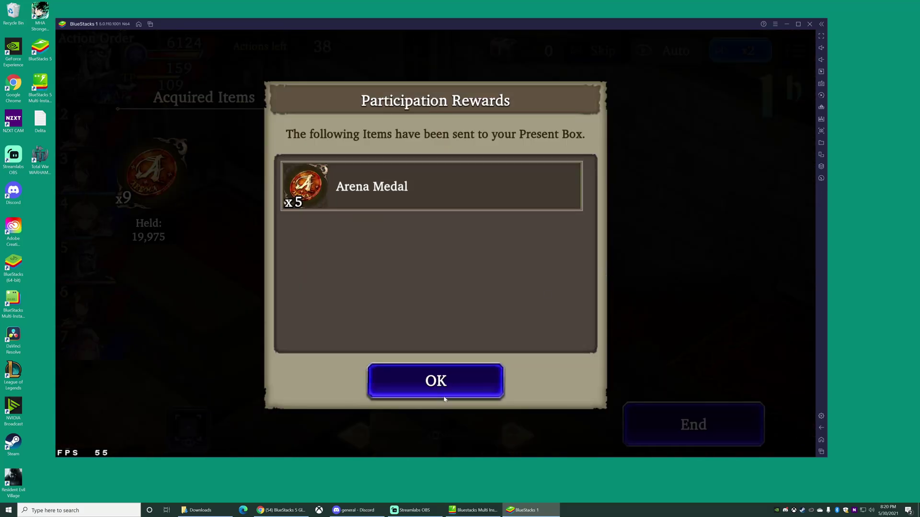
{"action": "left_click", "coordinate": [444, 399]}
{"action": "left_click", "coordinate": [689, 424]}
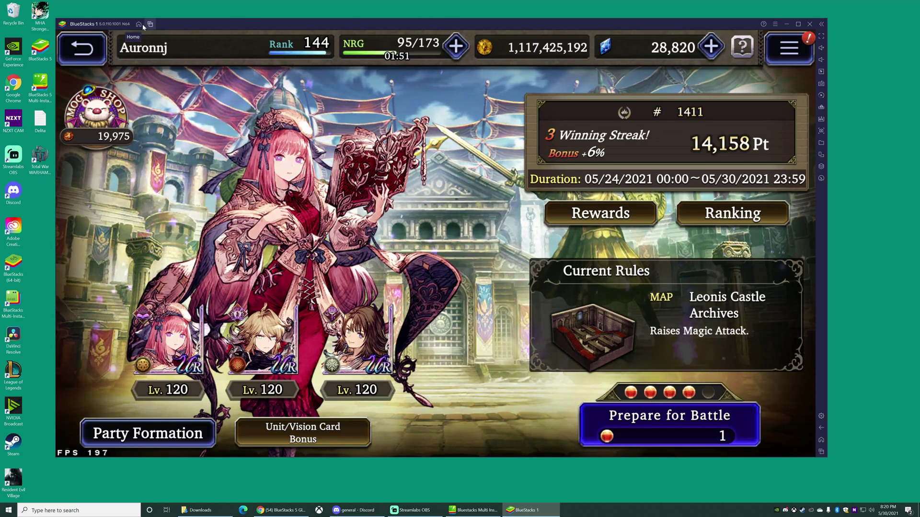
Switch from the home screen back to WOTV FFBE through the recent apps, and close the running apps including Amazon Appstore
{"action": "left_click", "coordinate": [140, 25]}
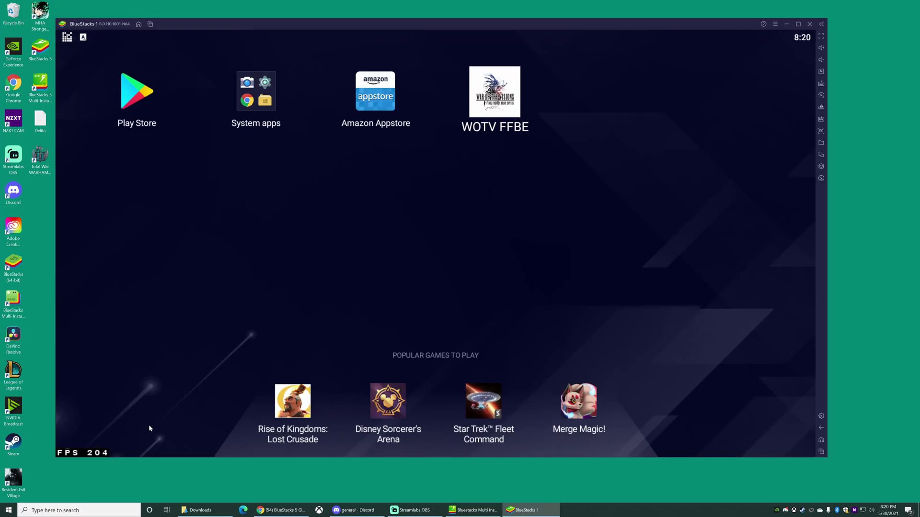
{"action": "left_click", "coordinate": [149, 25]}
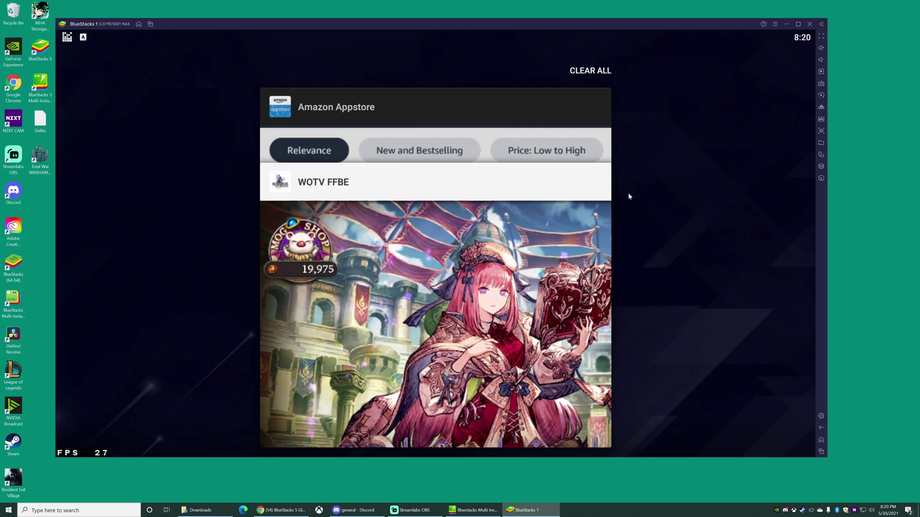
{"action": "left_click", "coordinate": [538, 180]}
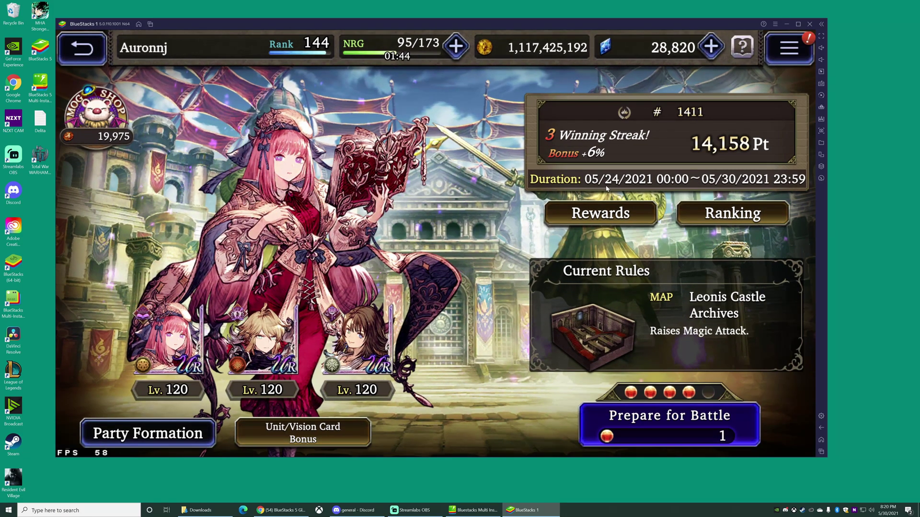
{"action": "left_click", "coordinate": [150, 24]}
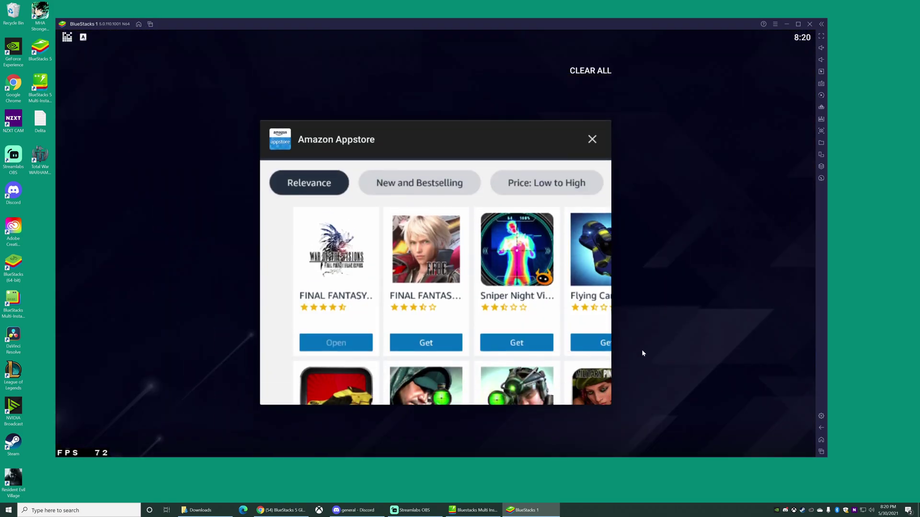
{"action": "left_click", "coordinate": [592, 141]}
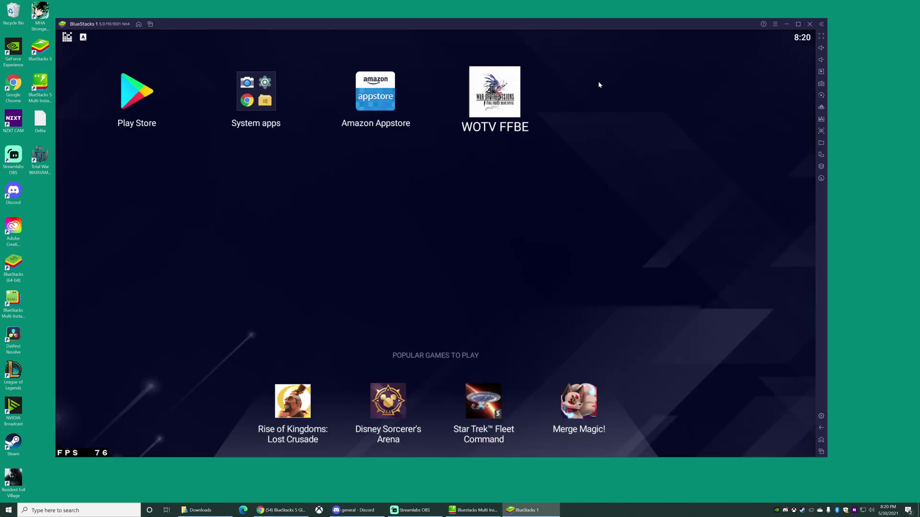
Open the BlueStacks performance settings and turn off the high frame rate option
{"action": "left_click", "coordinate": [776, 25]}
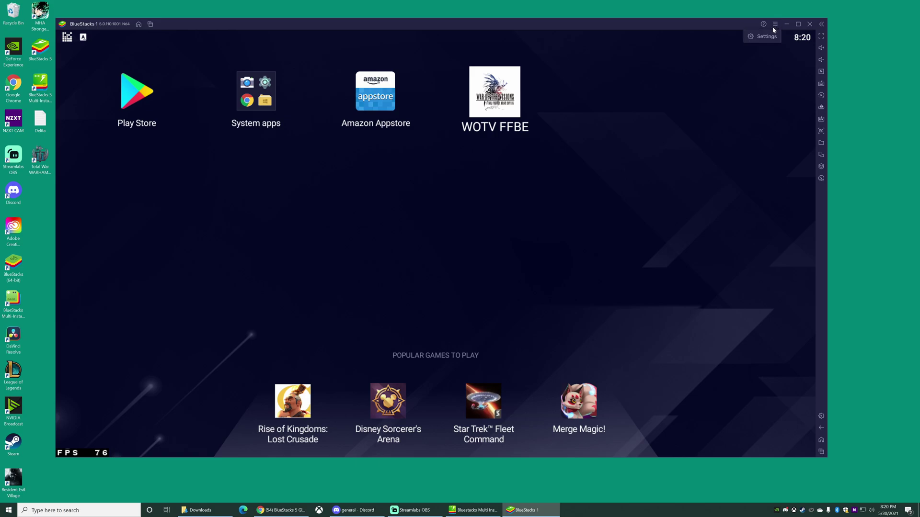
{"action": "left_click", "coordinate": [766, 37]}
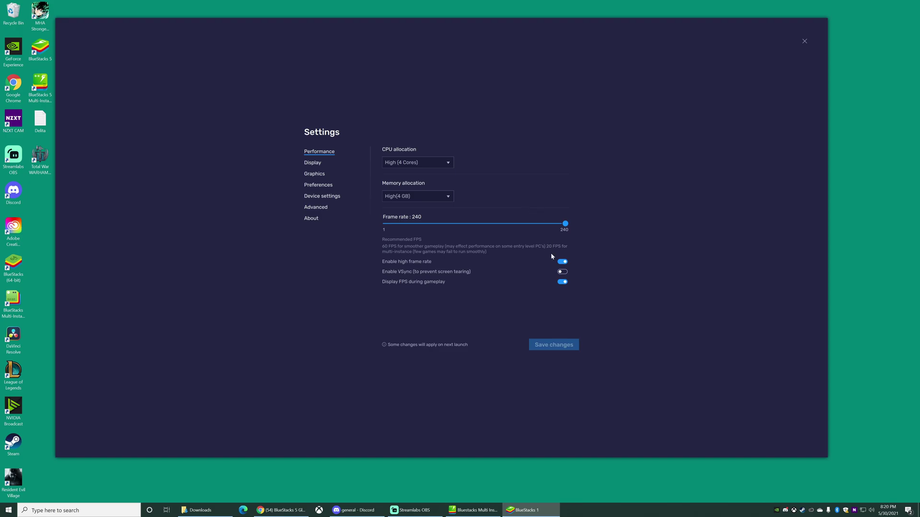
{"action": "left_click", "coordinate": [564, 262]}
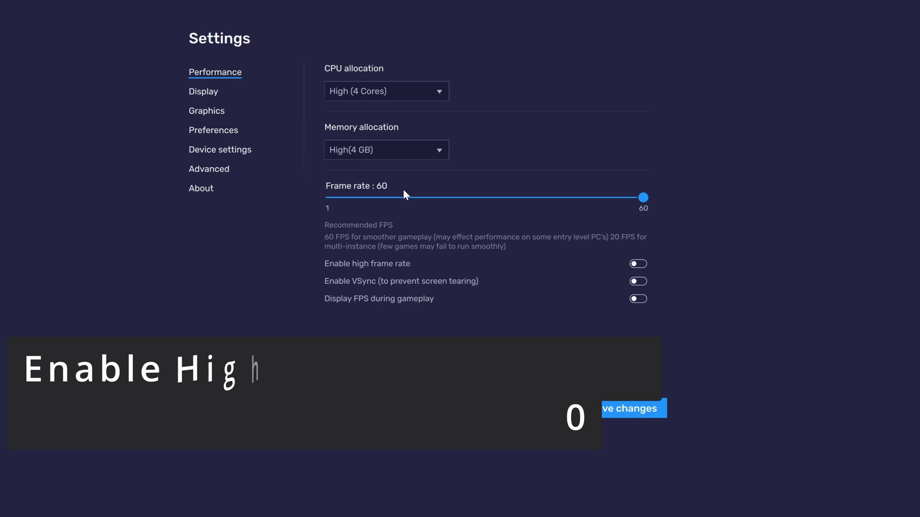
Review the CPU and memory allocation options, enable high frame rate at 240, and turn on the FPS display during gameplay
{"action": "left_click", "coordinate": [439, 91]}
{"action": "left_click", "coordinate": [526, 116]}
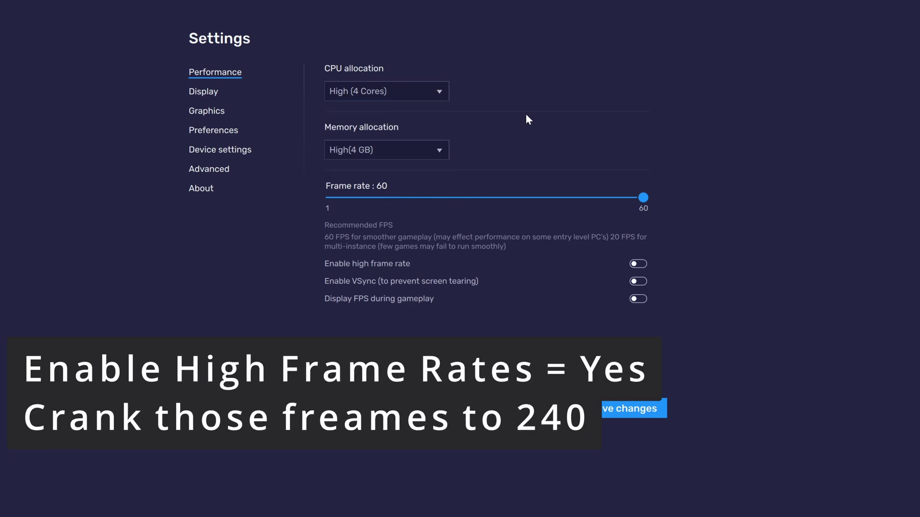
{"action": "left_click", "coordinate": [439, 150]}
{"action": "left_click", "coordinate": [597, 130]}
{"action": "left_click", "coordinate": [638, 281]}
{"action": "left_click", "coordinate": [640, 263]}
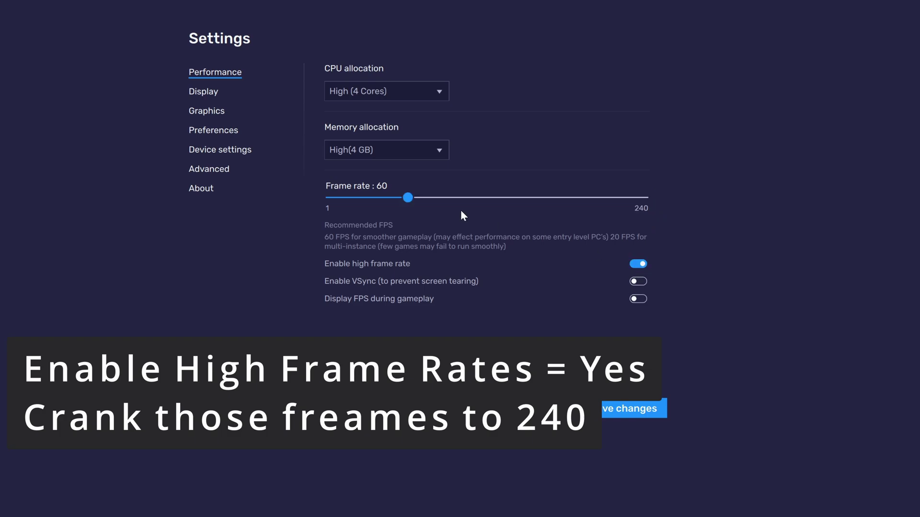
{"action": "left_click_drag", "start_coordinate": [431, 199], "coordinate": [809, 186]}
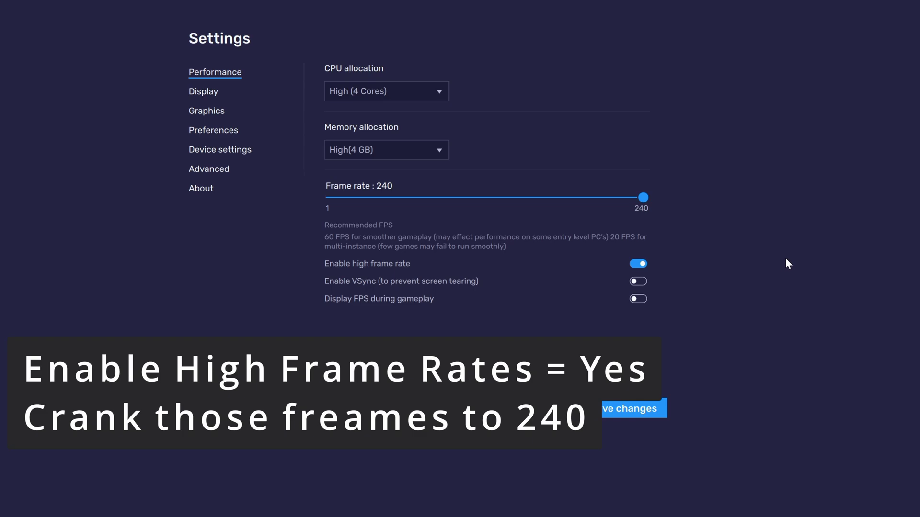
{"action": "left_click", "coordinate": [638, 299]}
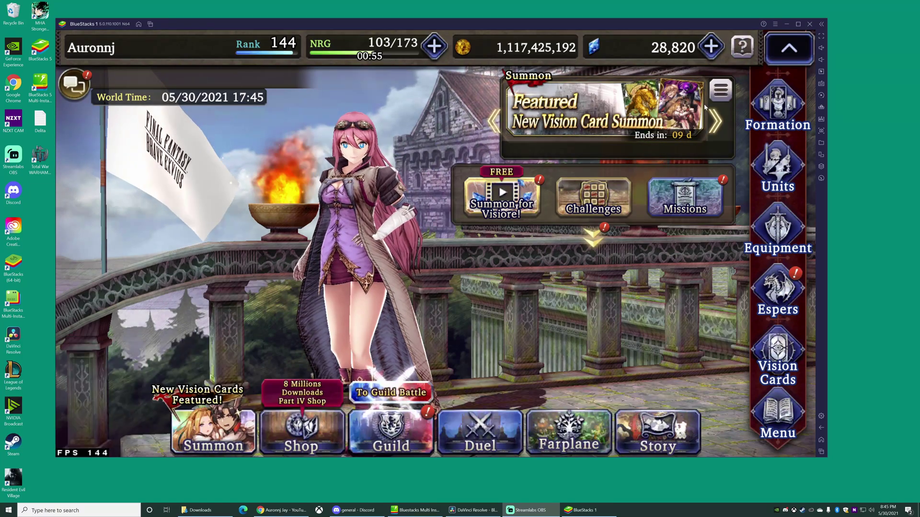
With the game running, turn off high frame rate, set the frame rate to 1, and save the performance settings
{"action": "left_click", "coordinate": [775, 24]}
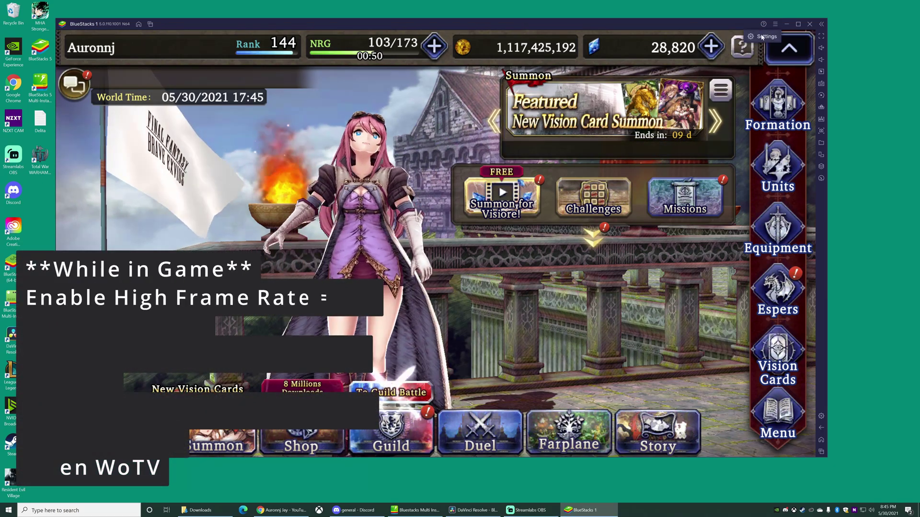
{"action": "left_click", "coordinate": [759, 39]}
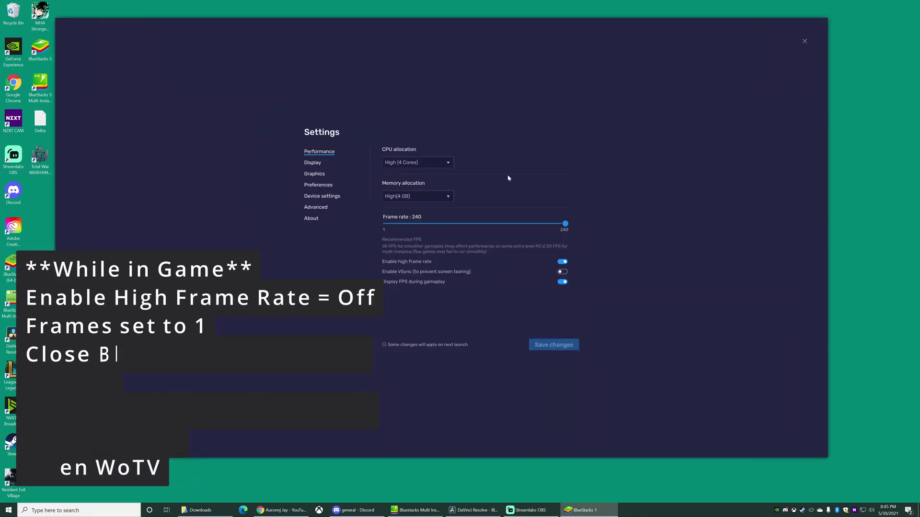
{"action": "left_click", "coordinate": [561, 262]}
{"action": "left_click_drag", "start_coordinate": [564, 223], "coordinate": [364, 229]}
{"action": "left_click", "coordinate": [573, 349]}
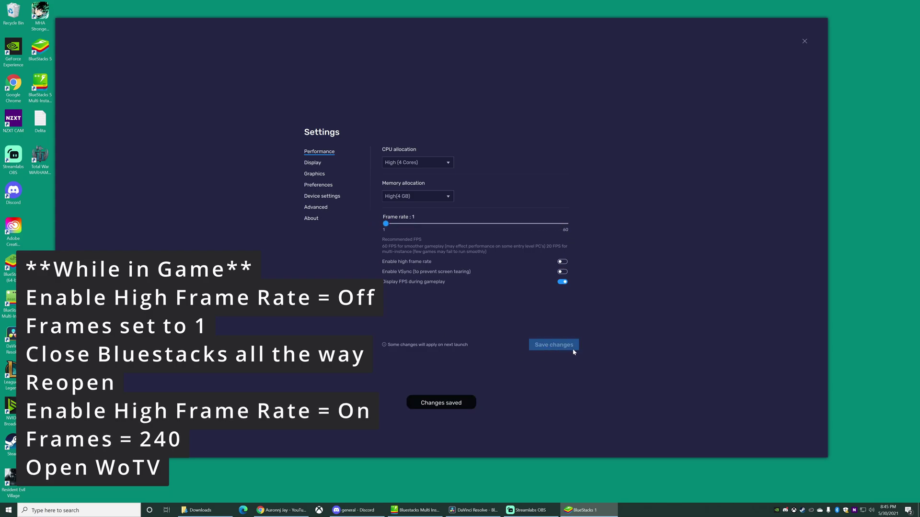
{"action": "left_click", "coordinate": [804, 42]}
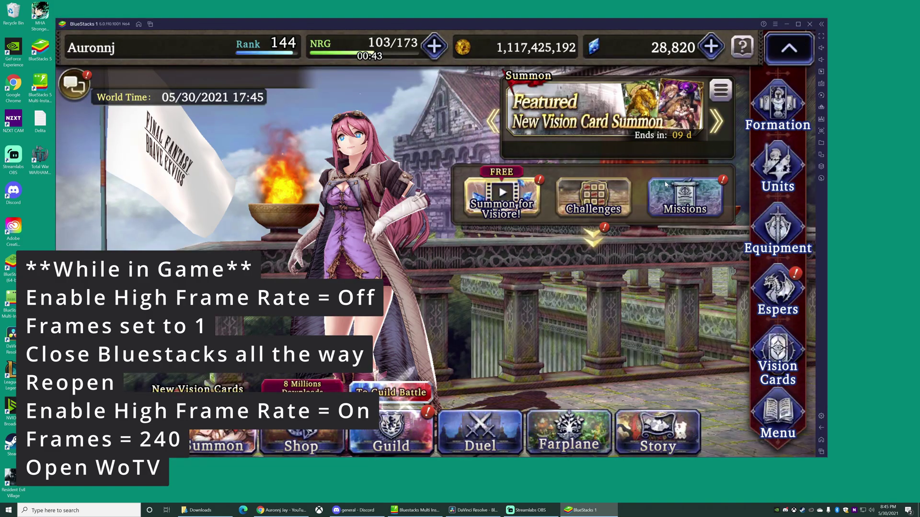
Exit BlueStacks 1 and stop its instance completely in the multi-instance manager
{"action": "left_click", "coordinate": [808, 25]}
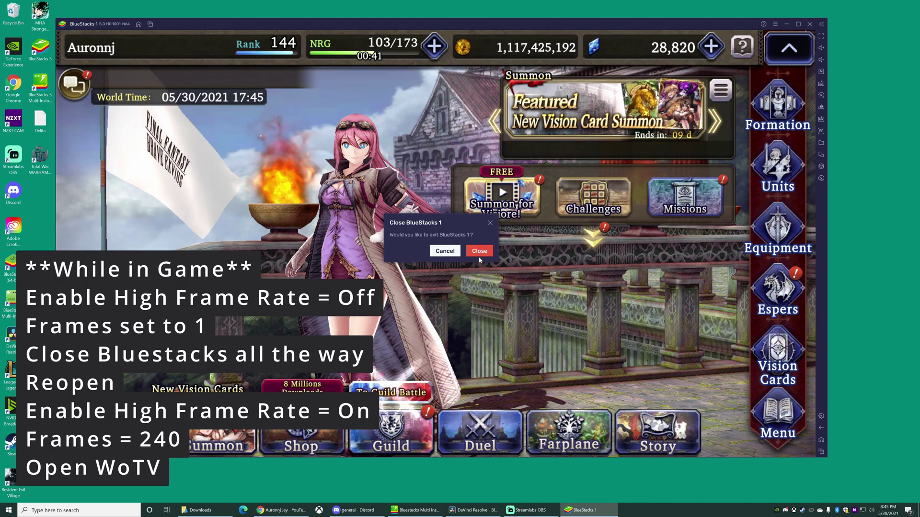
{"action": "left_click", "coordinate": [479, 250]}
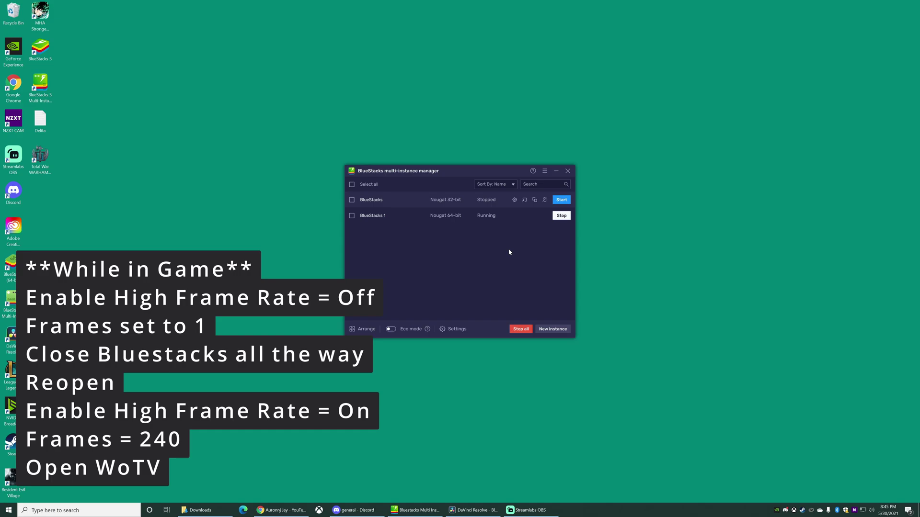
{"action": "left_click", "coordinate": [561, 216]}
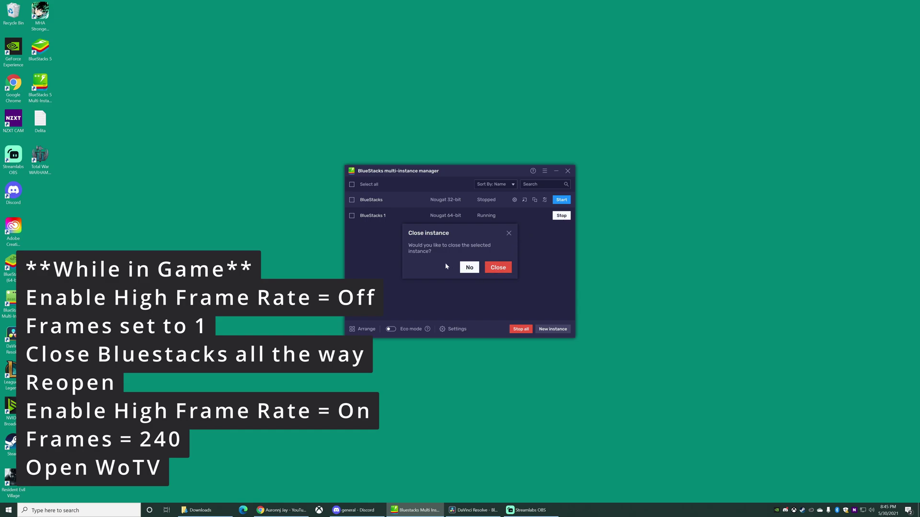
{"action": "left_click", "coordinate": [496, 271]}
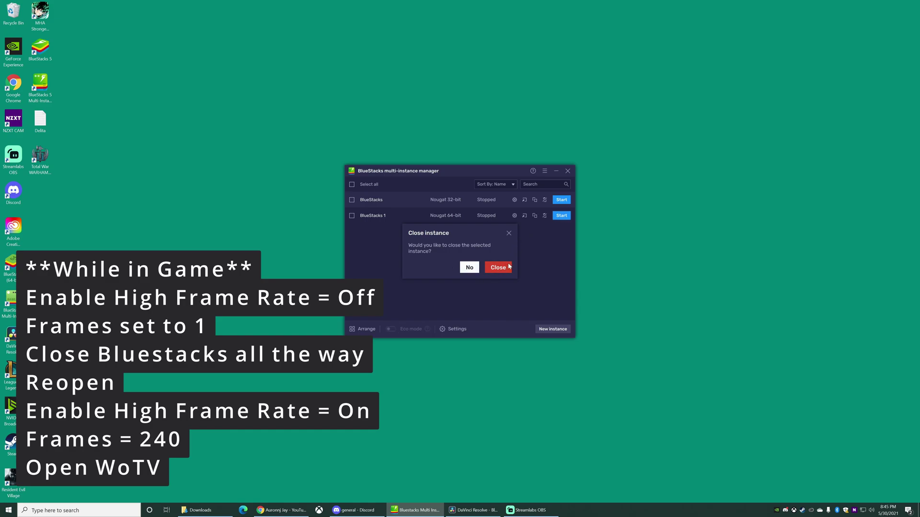
{"action": "left_click", "coordinate": [509, 233]}
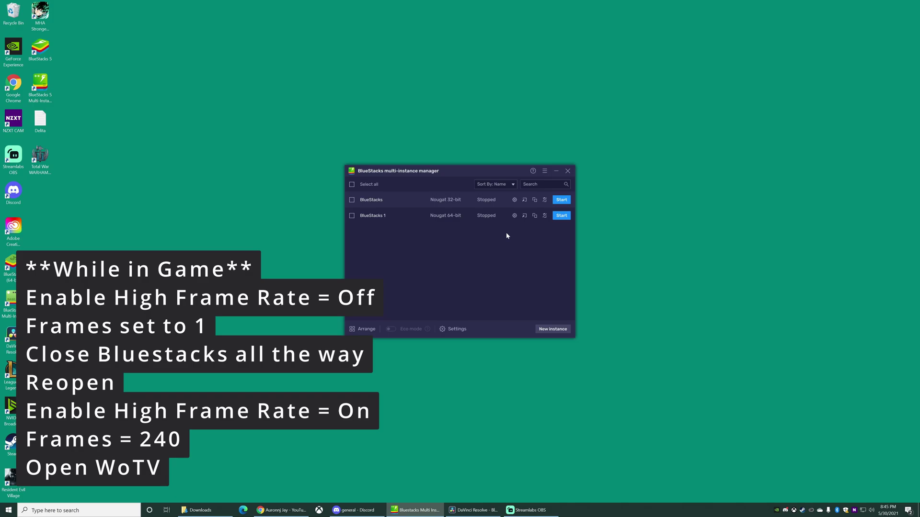
Start the BlueStacks 1 instance, then enable high frame rate, set the frame rate to 240, and save the performance settings
{"action": "left_click", "coordinate": [562, 216]}
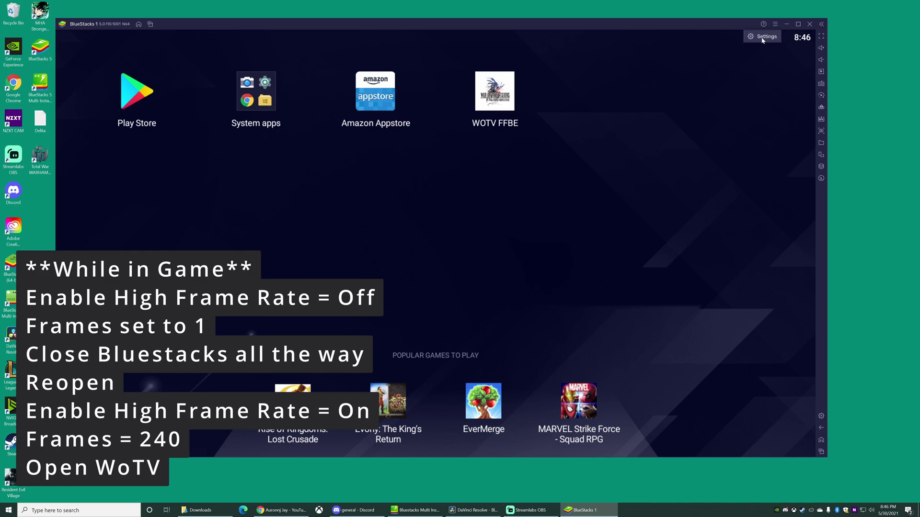
{"action": "left_click", "coordinate": [775, 24]}
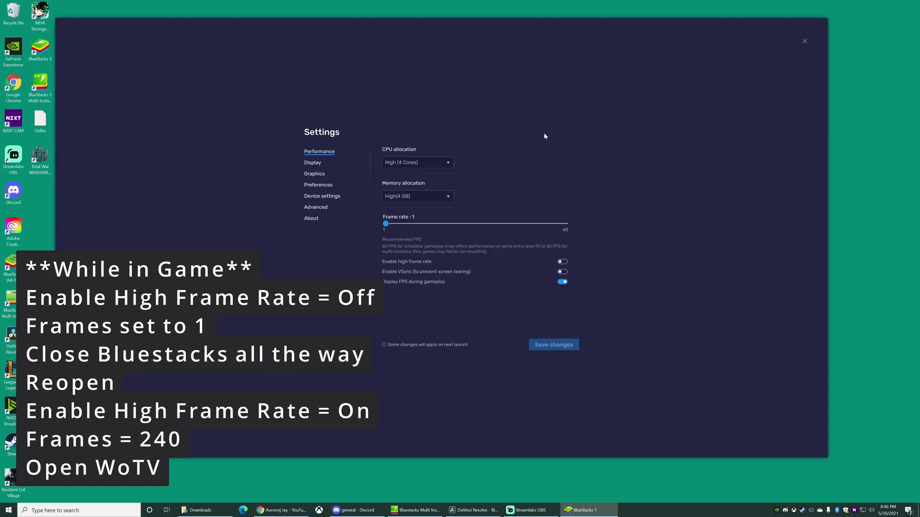
{"action": "left_click", "coordinate": [561, 263]}
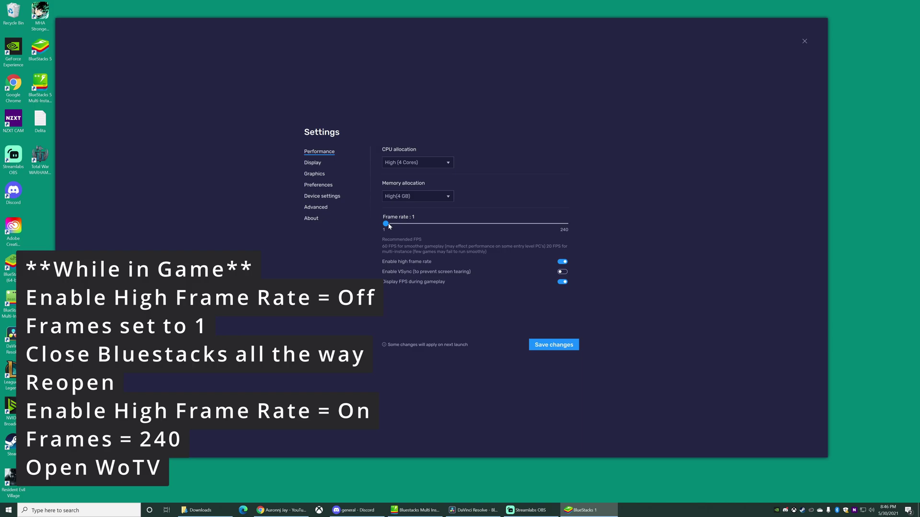
{"action": "left_click_drag", "start_coordinate": [389, 225], "coordinate": [609, 231]}
{"action": "left_click", "coordinate": [564, 347]}
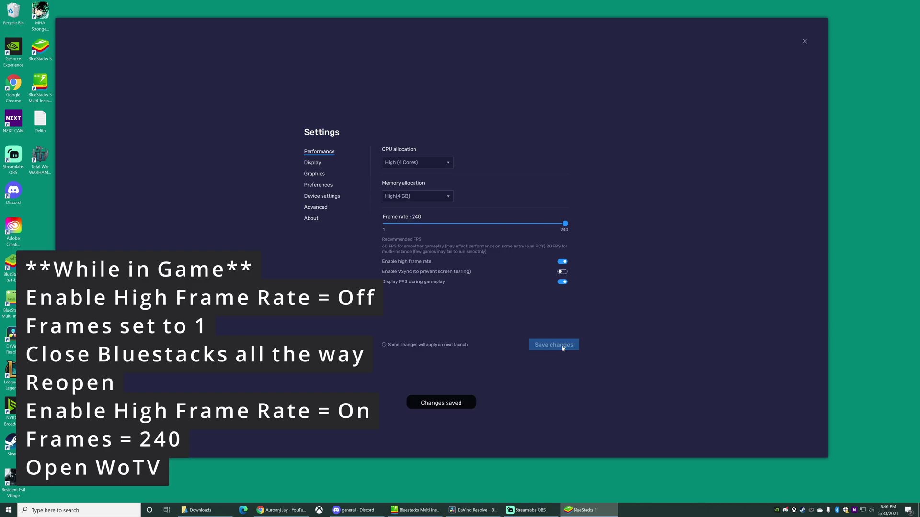
Close the settings and launch the WOTV FFBE game from the home screen
{"action": "left_click", "coordinate": [805, 43]}
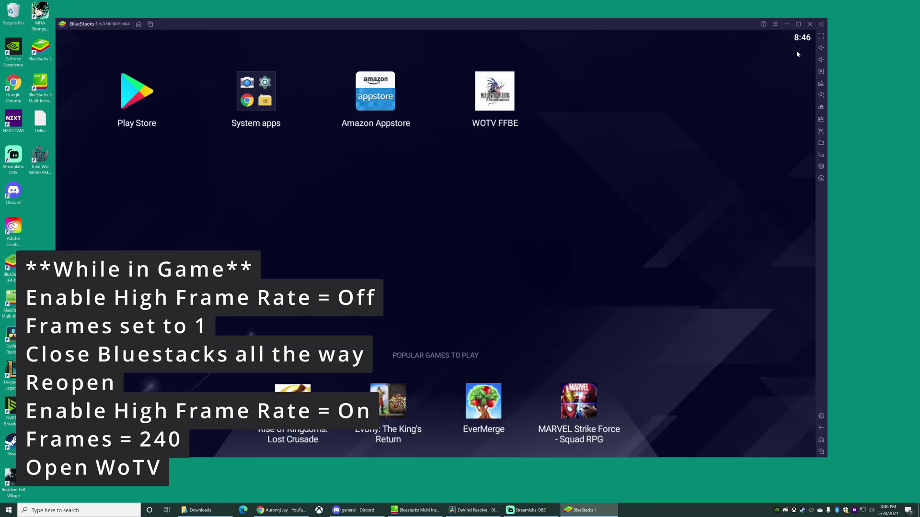
{"action": "left_click", "coordinate": [486, 100]}
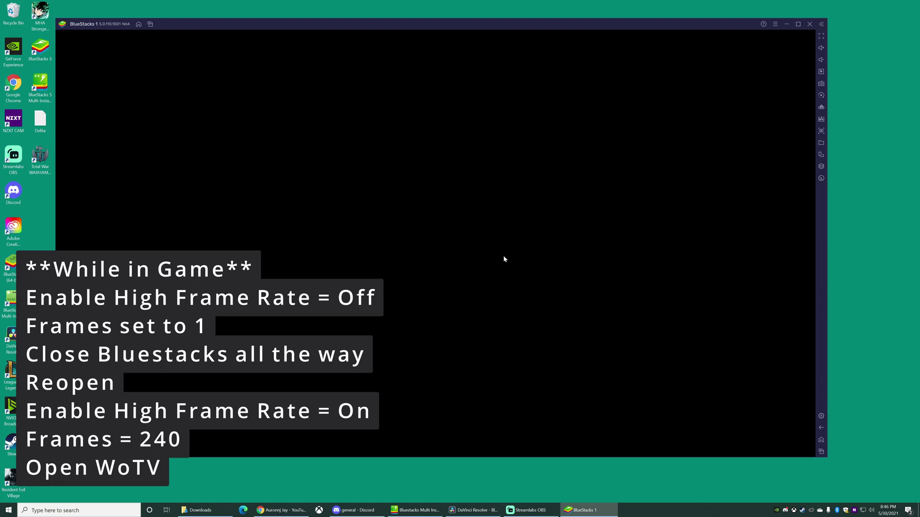